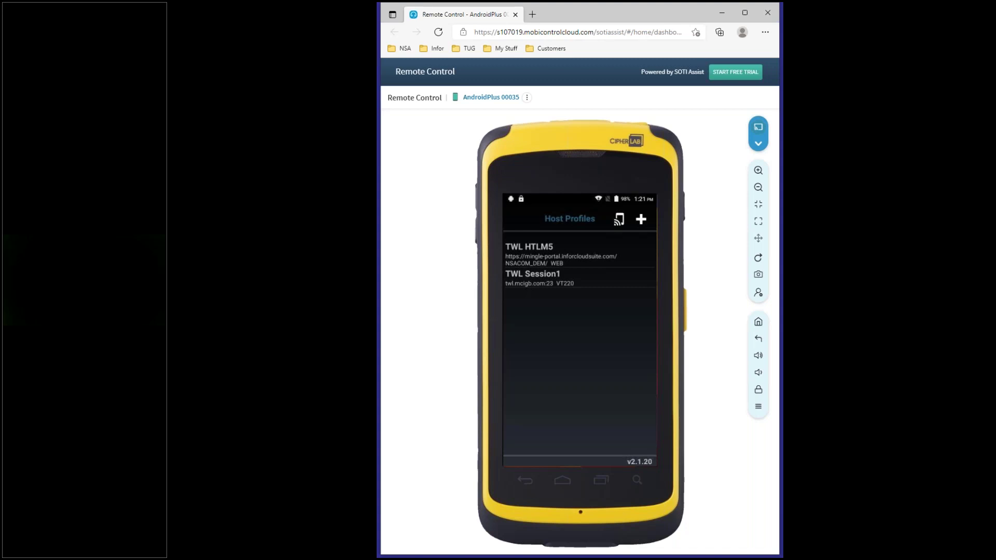
- Connect to TWL Session1, try Native Mode, then turn it off to restore the modernized login
click(549, 282)
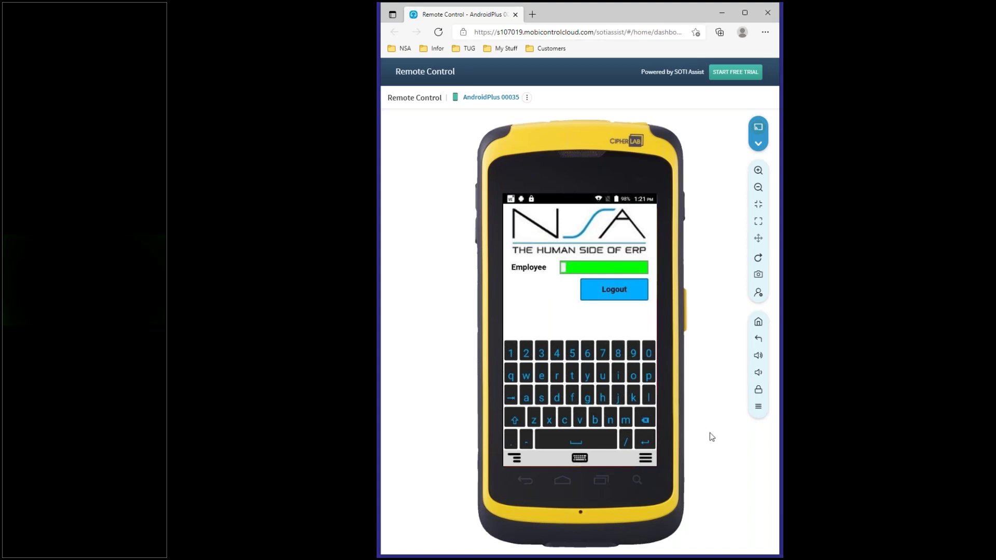
click(645, 458)
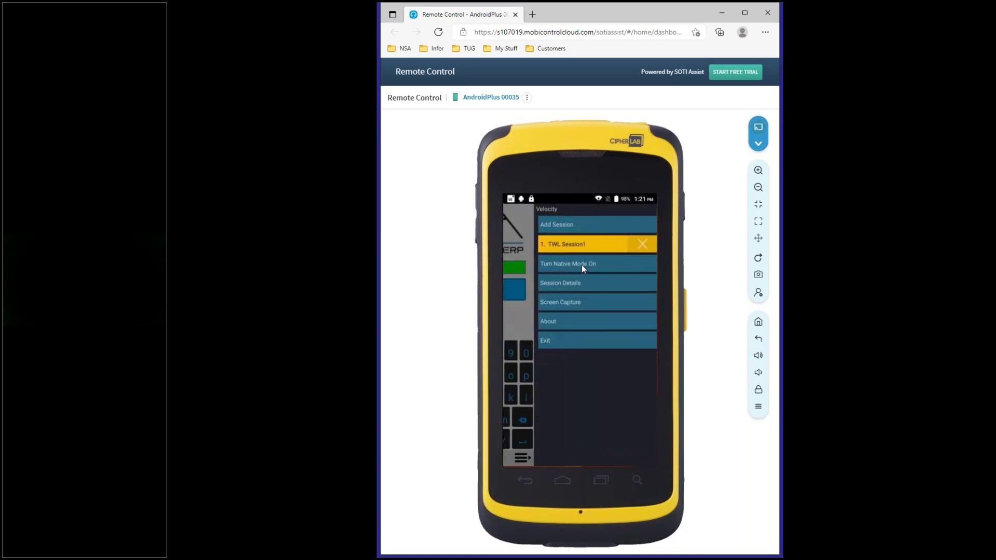
click(581, 265)
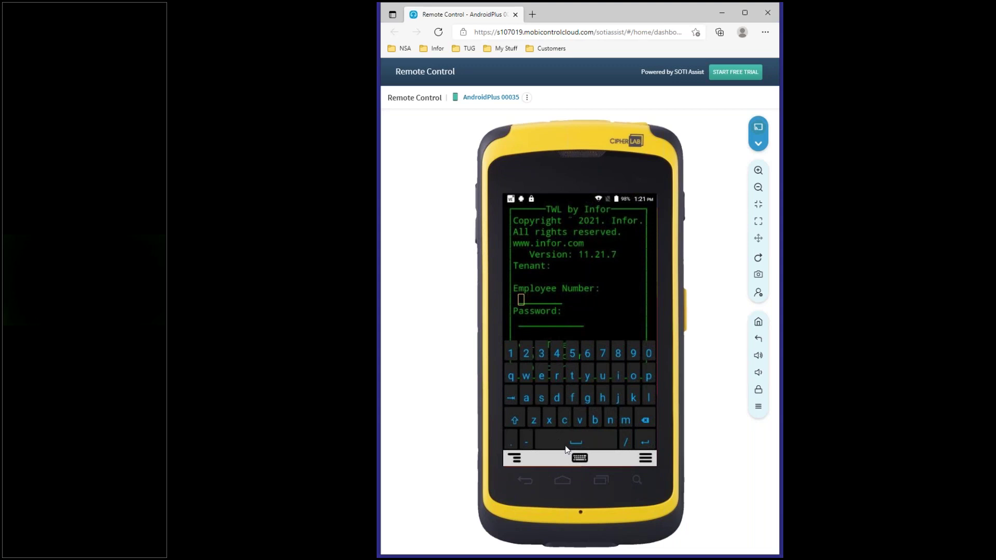
click(580, 459)
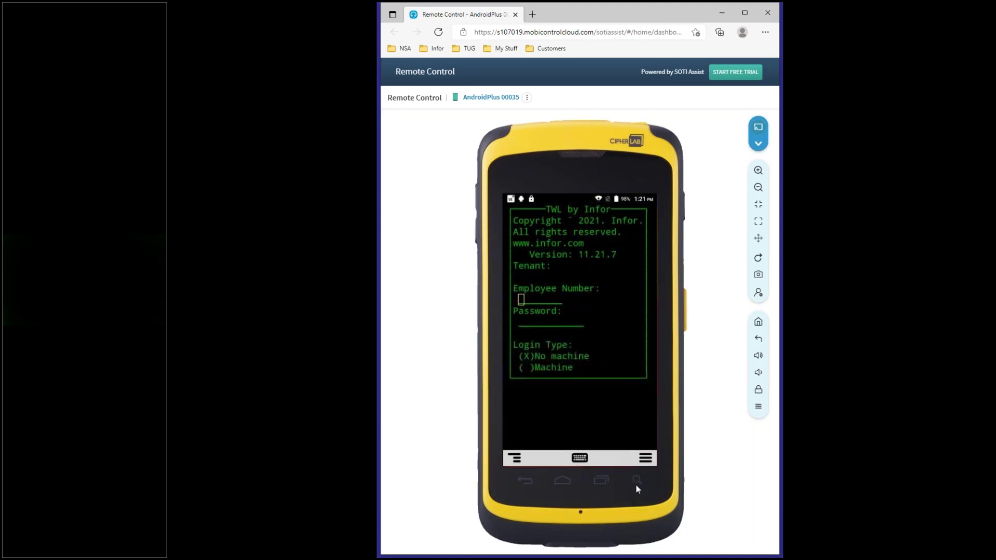
click(646, 458)
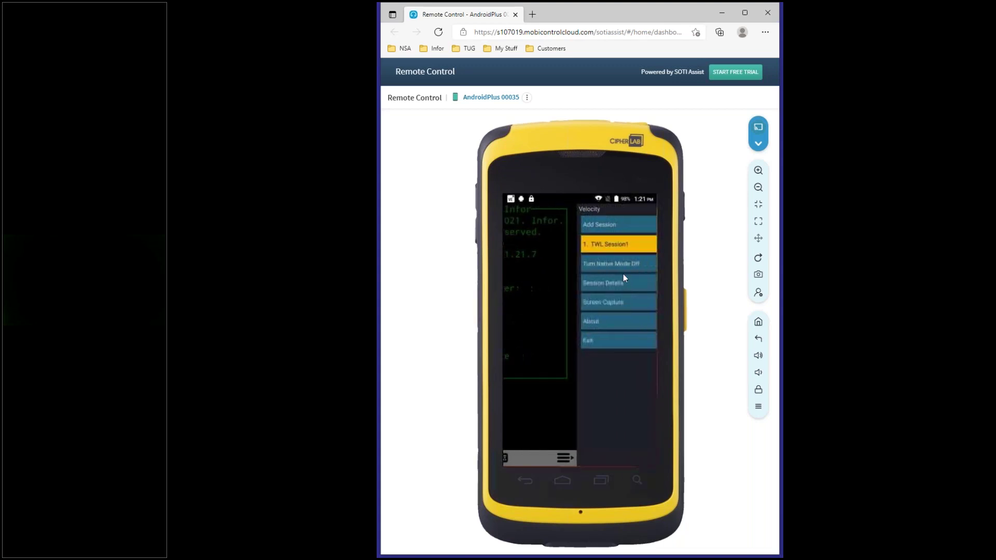
click(614, 263)
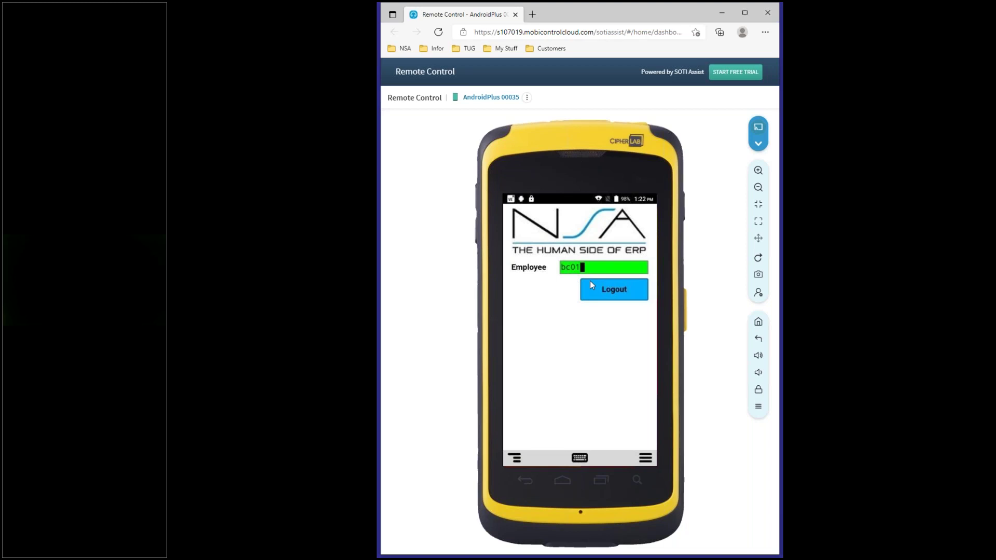
- Submit the employee number and password to sign in to company 1000, warehouse 20
key(Return)
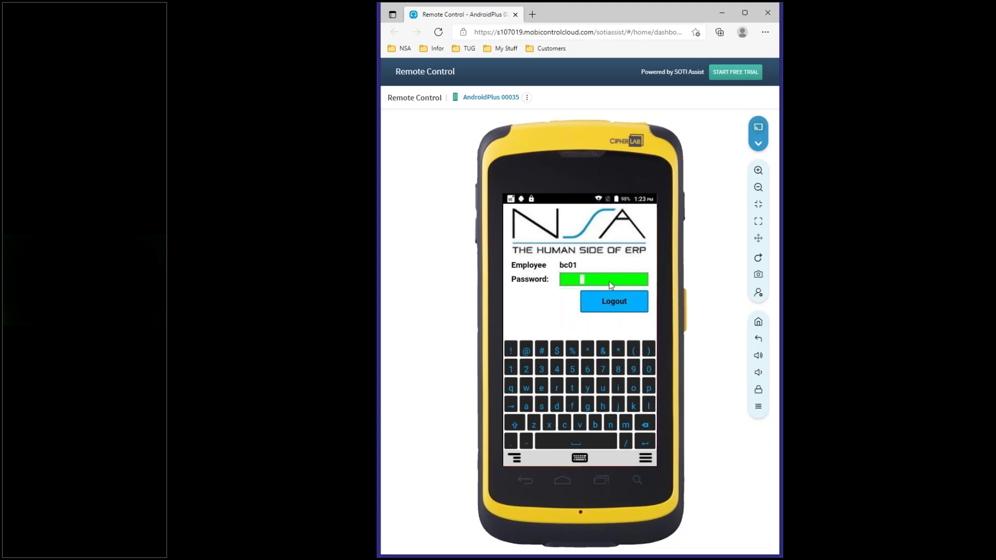
click(632, 300)
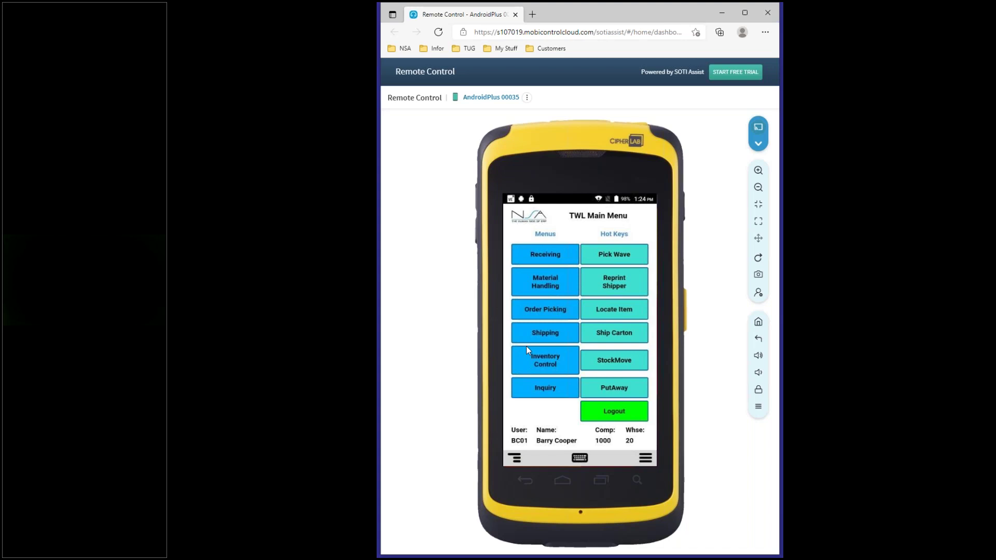
click(646, 460)
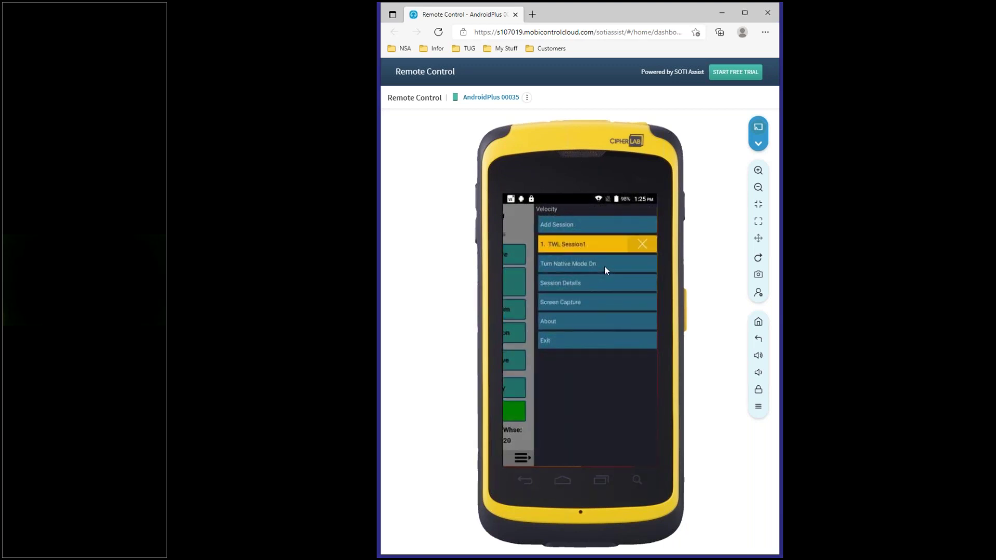
click(605, 264)
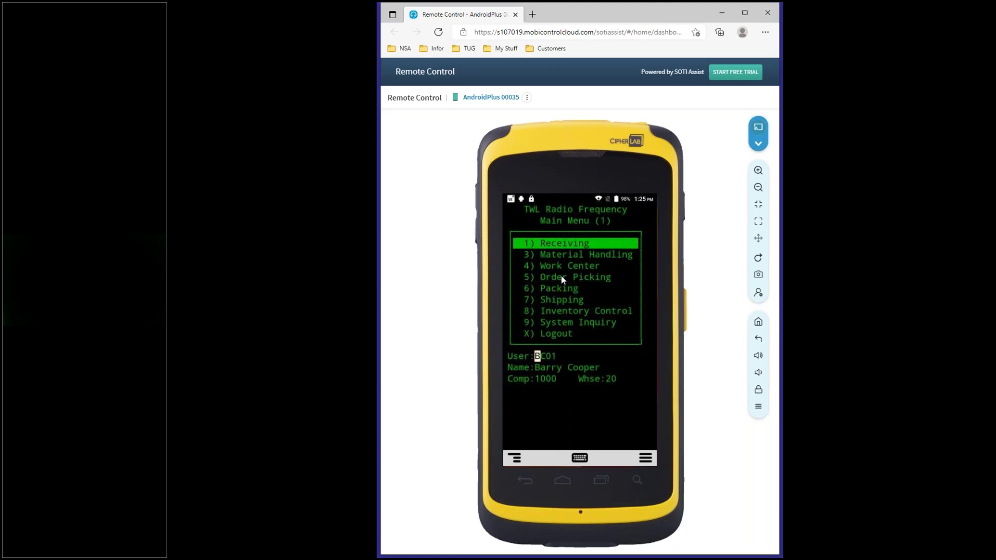
click(647, 458)
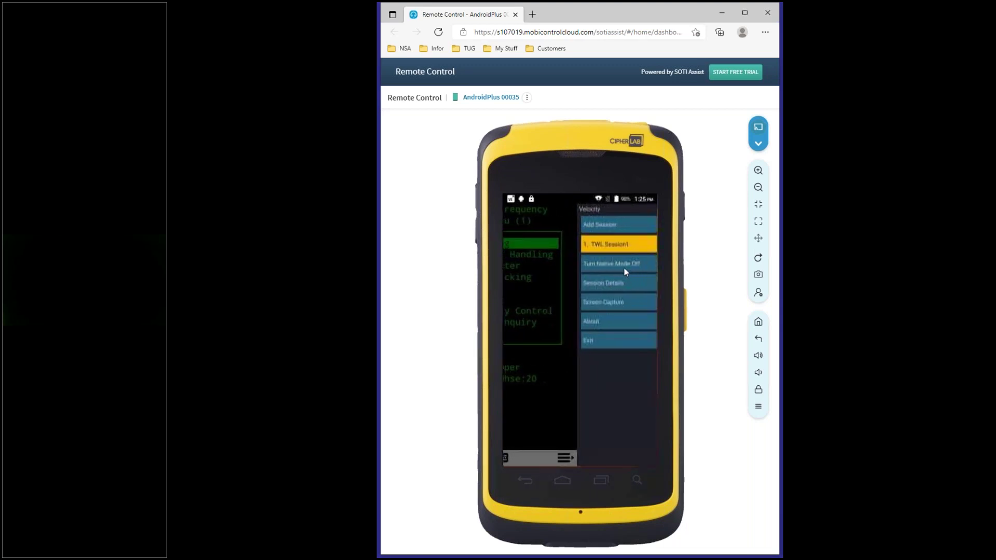
click(623, 268)
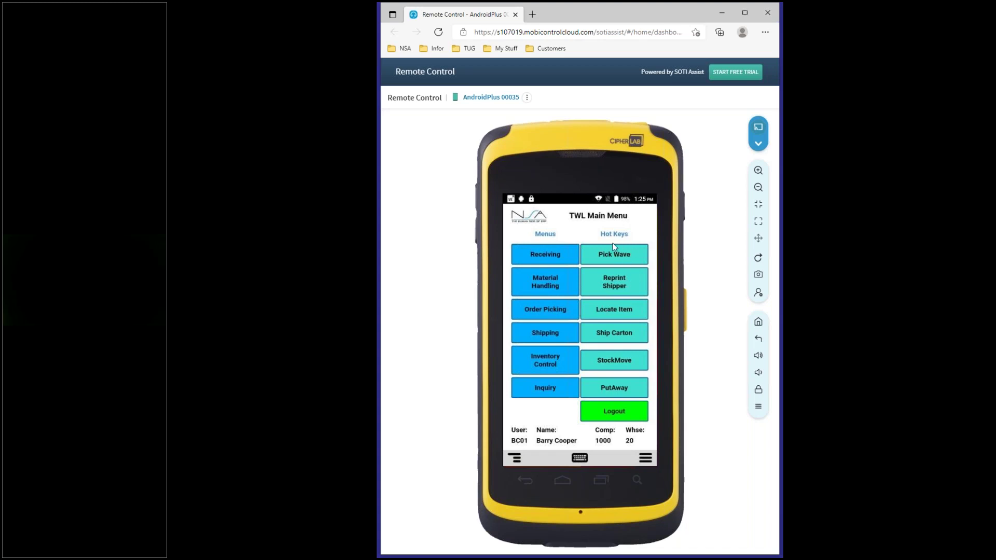
- Open Pick Wave, return to the Main Menu, then reopen Order Picking with an empty Wave field
click(627, 255)
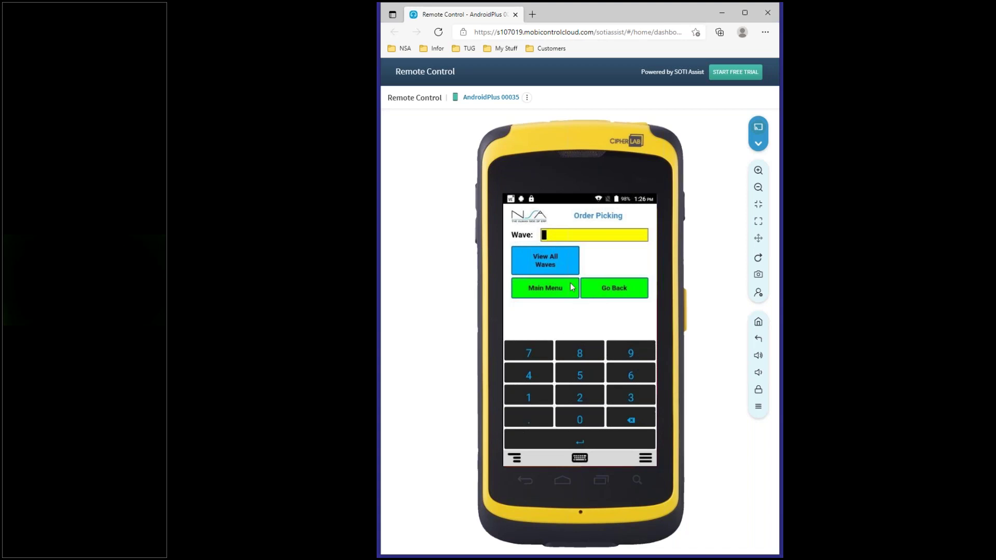
click(564, 289)
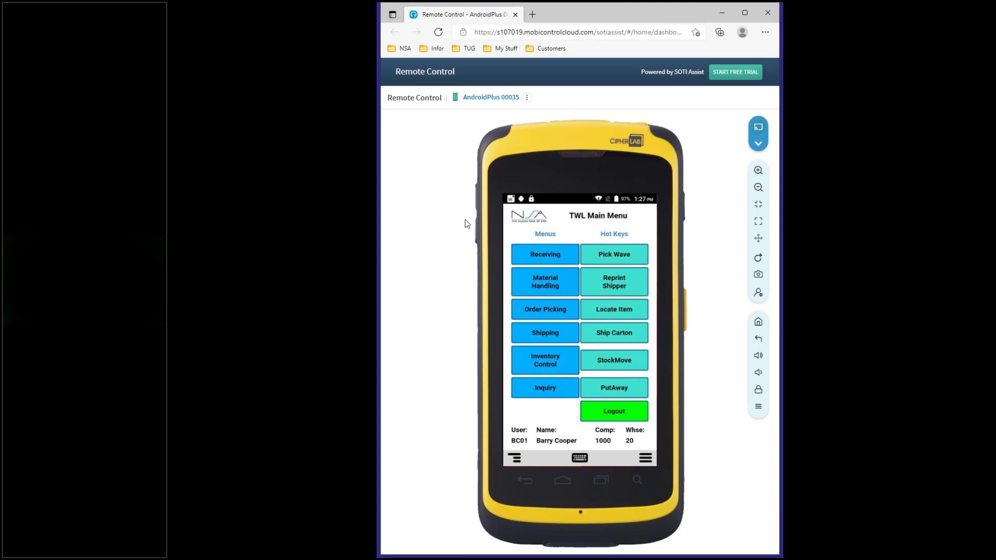
click(628, 260)
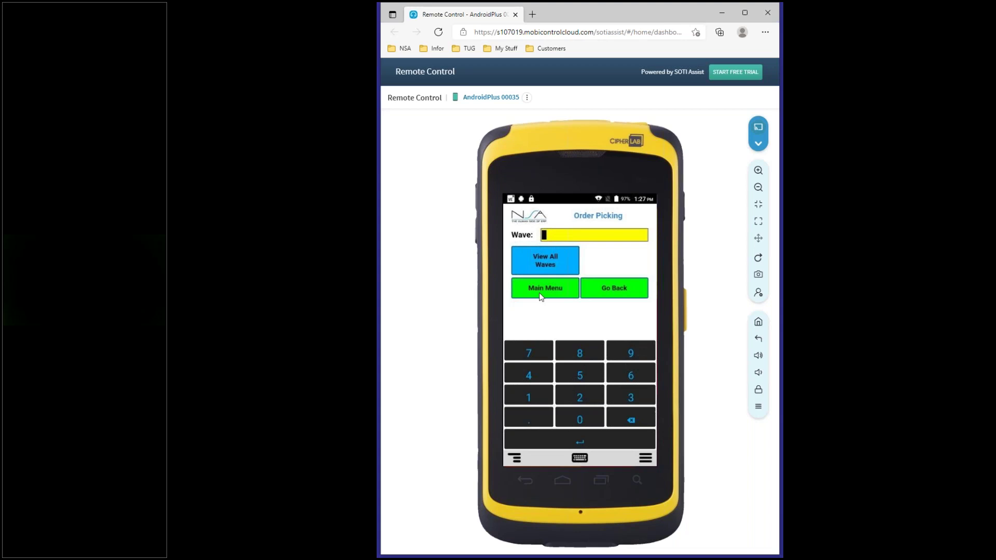
- List the available waves, then select and confirm wave 31
click(540, 266)
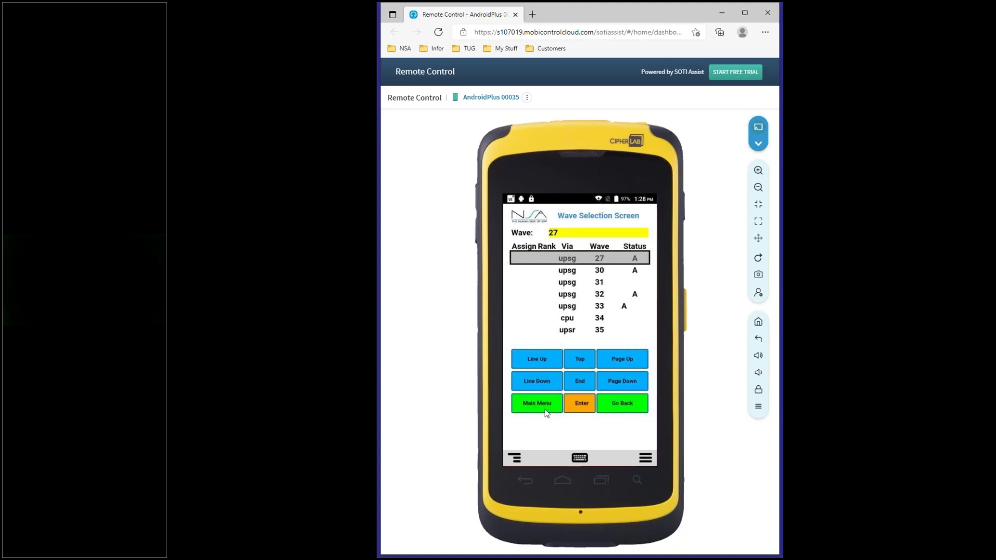
double_click(546, 381)
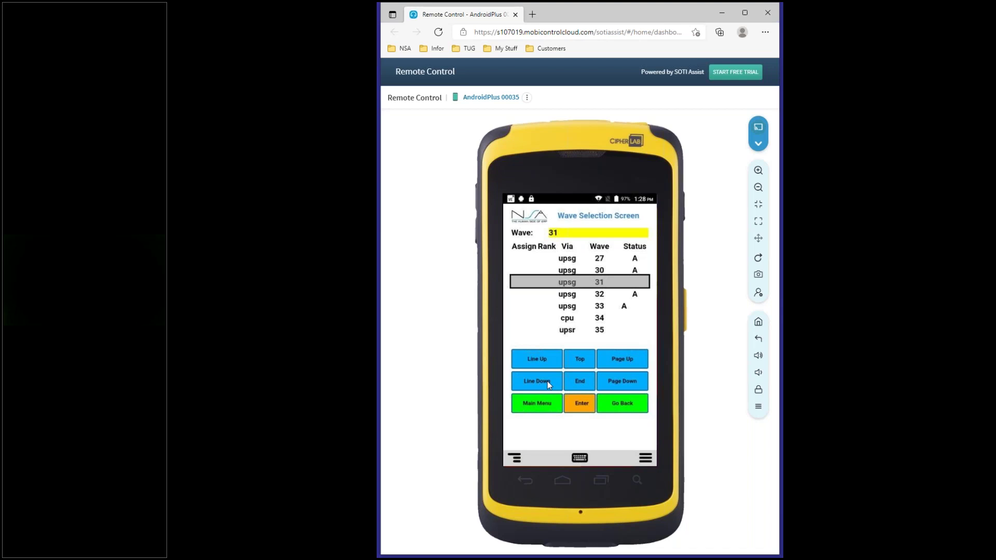
key(Return)
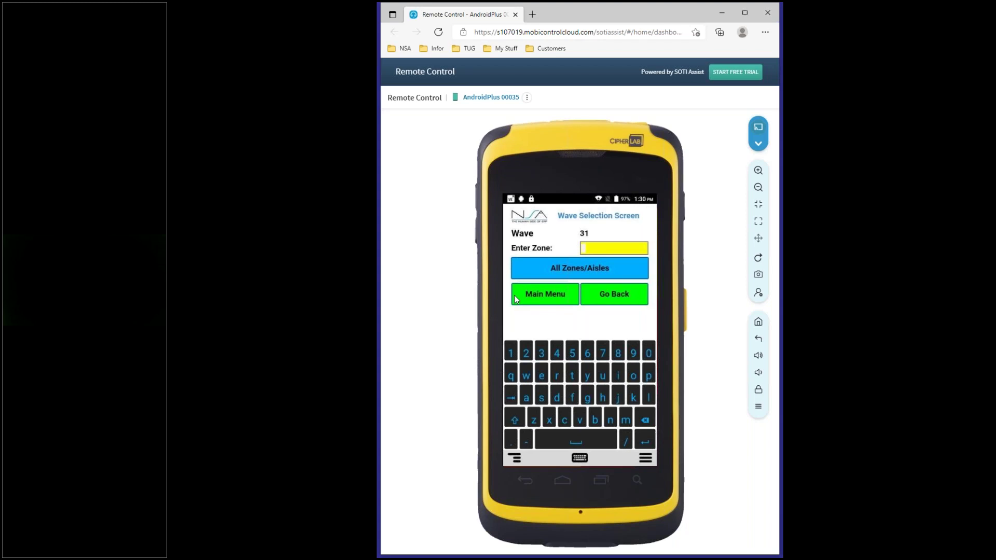
- Leave the zone blank to pick all zones, showing the grocery list for order o003000061
key(Return)
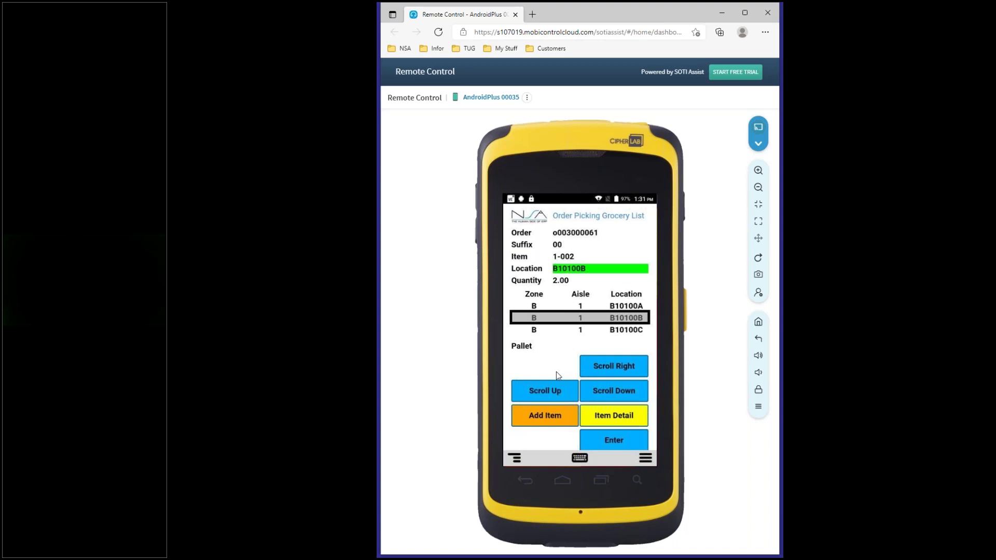
- Scroll the pick list to the Item column and back, then view item 1-002's details
key(Right)
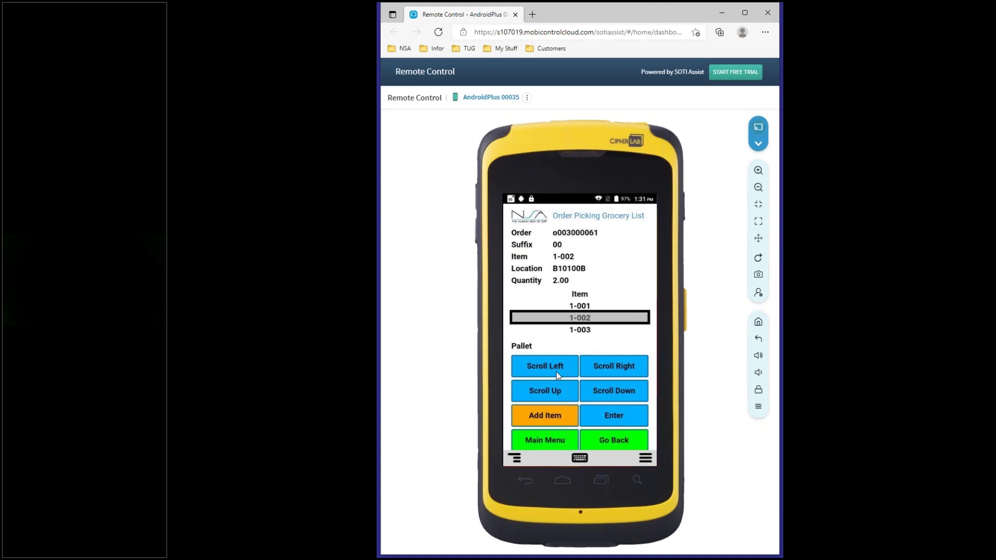
click(556, 371)
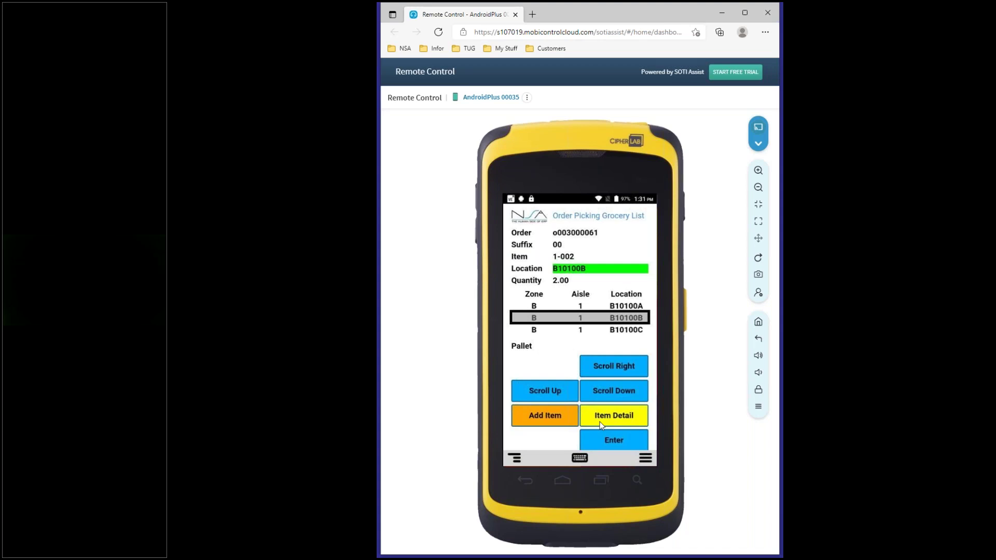
click(600, 421)
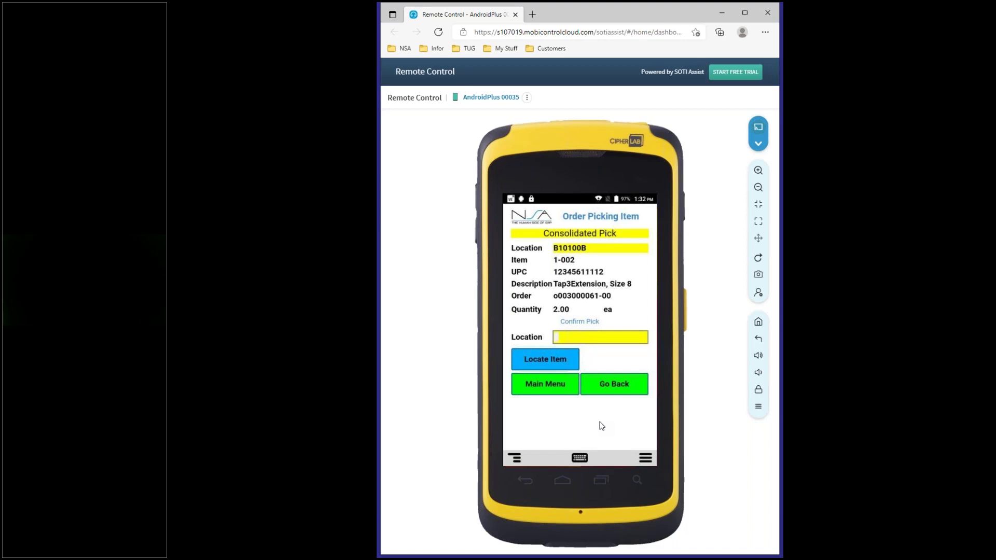
- Turn Native Mode On to see the item 1-002 Single Pick in terminal layout
click(652, 462)
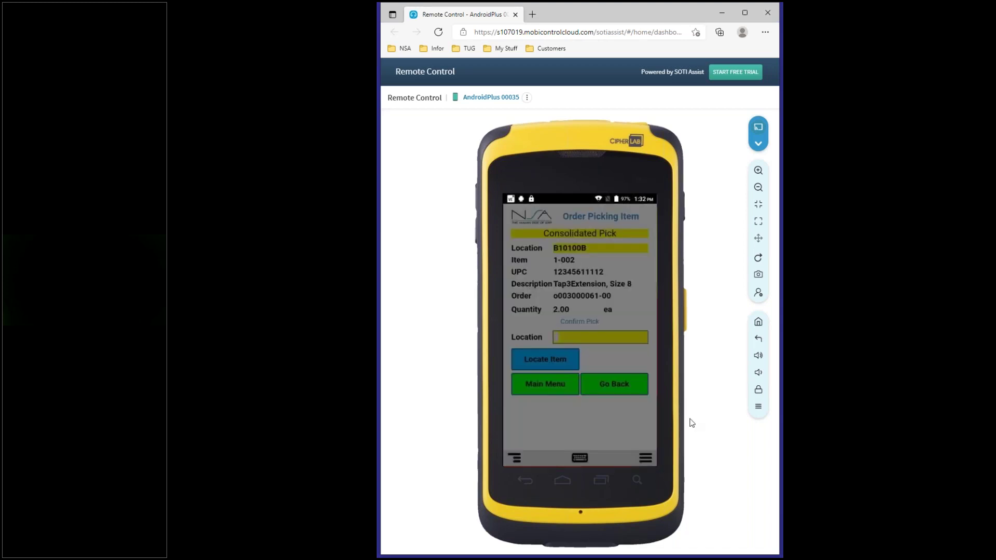
click(612, 263)
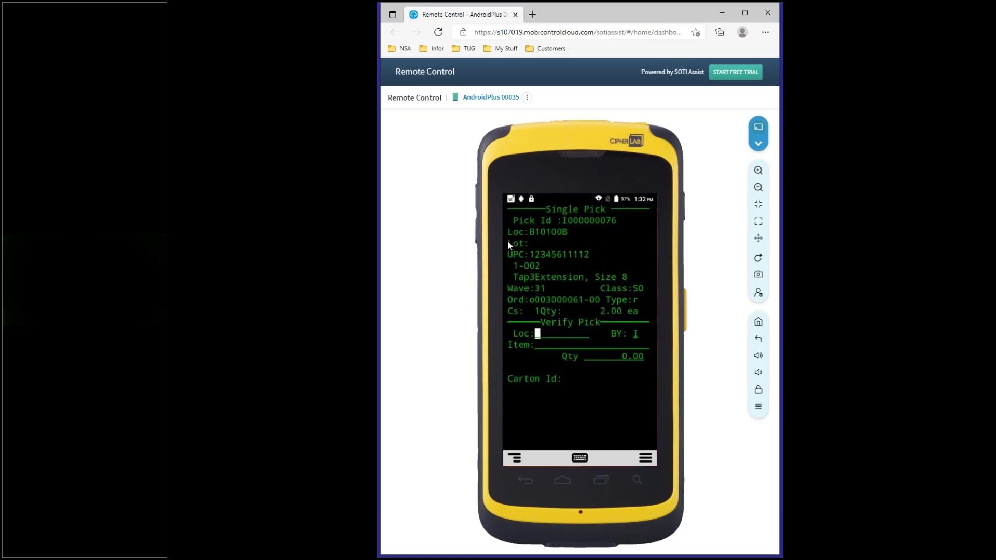
- Turn Native Mode Off to return to the modernized Consolidated Pick screen for item 1-002
click(646, 458)
click(608, 266)
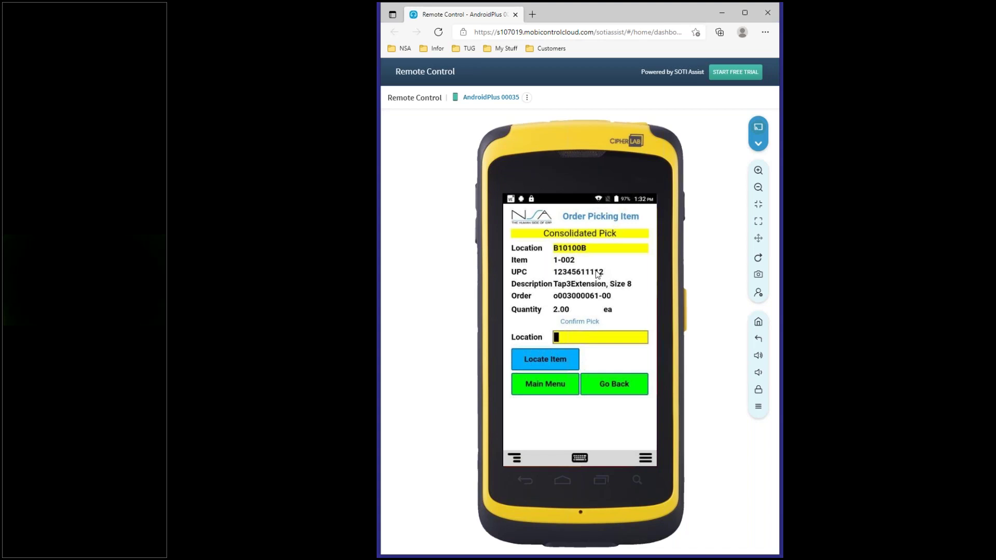
- Enter and confirm pick location B10100B
text(B10100B)
key(Return)
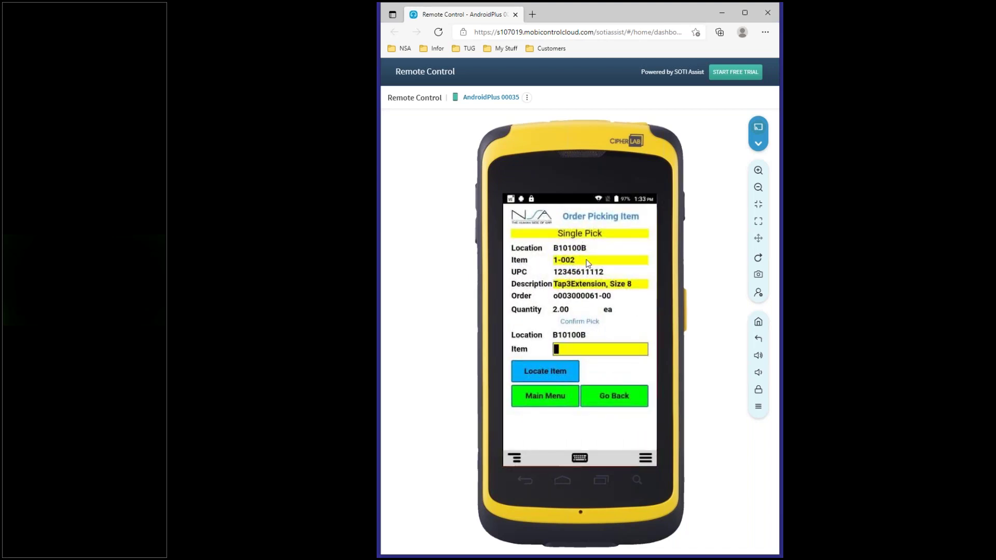
- Enter item 1-002 and confirm a picked quantity of 2
text(1-002)
key(Return)
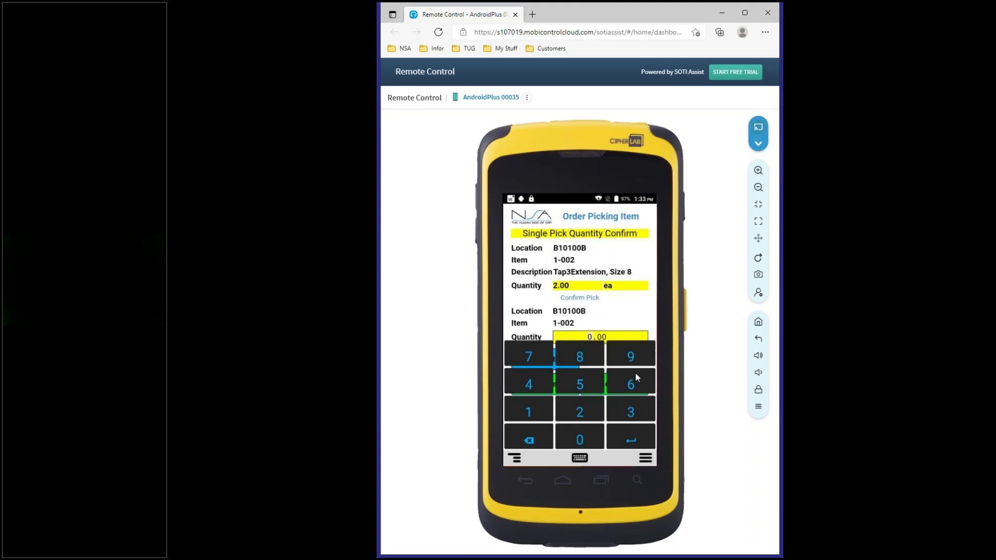
text(2)
key(Return)
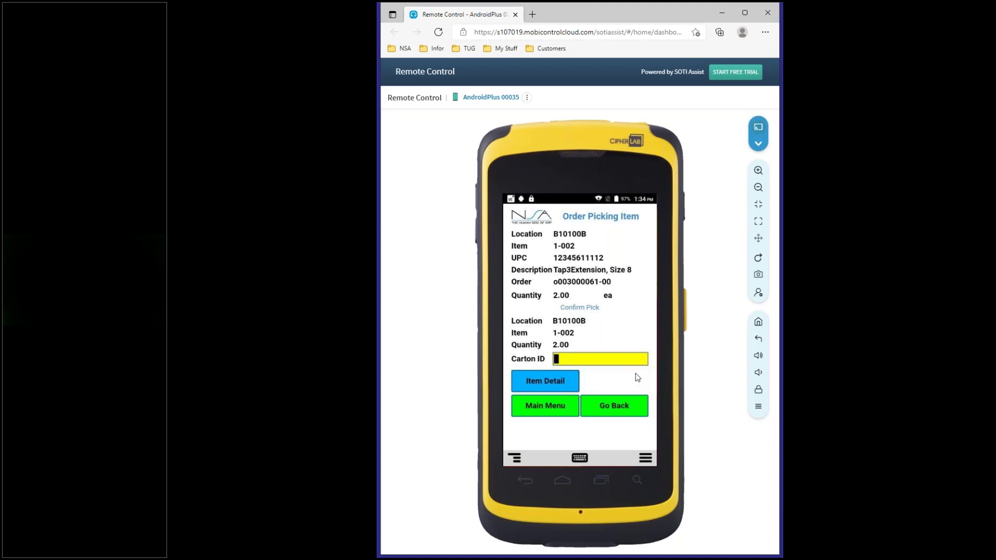
- Enter carton ID 123456789 to complete the current pick
text(123456789)
key(Return)
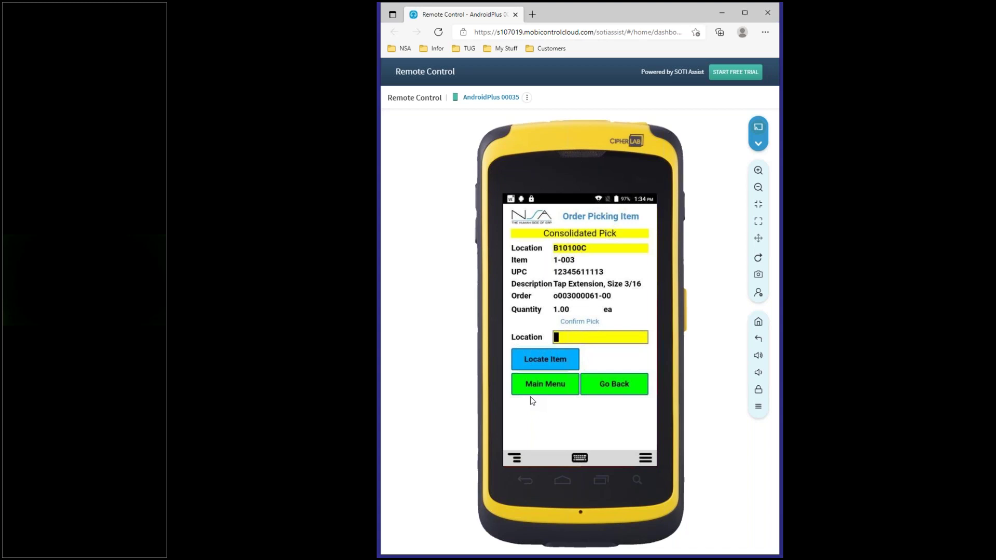
- Bring up the Velocity session menu listing TWL Session1, Add Session and Exit
click(646, 459)
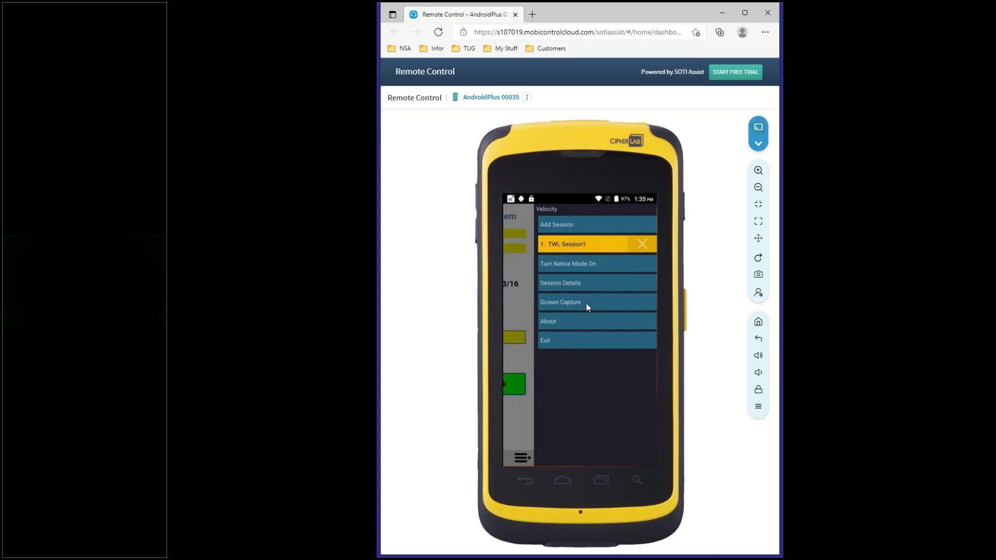
- Dismiss the session menu and show the Reprint Shipper and Change Label Printer actions
click(527, 436)
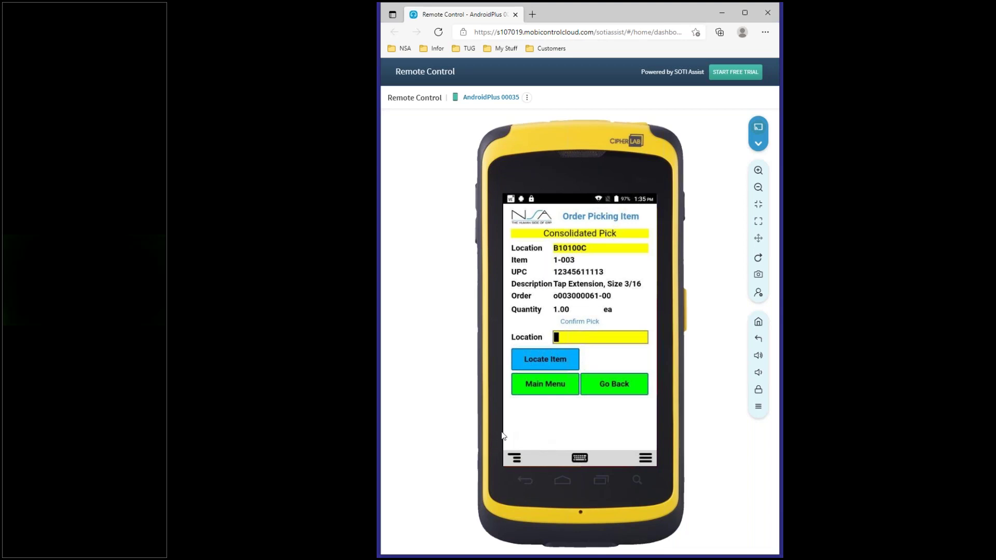
click(515, 458)
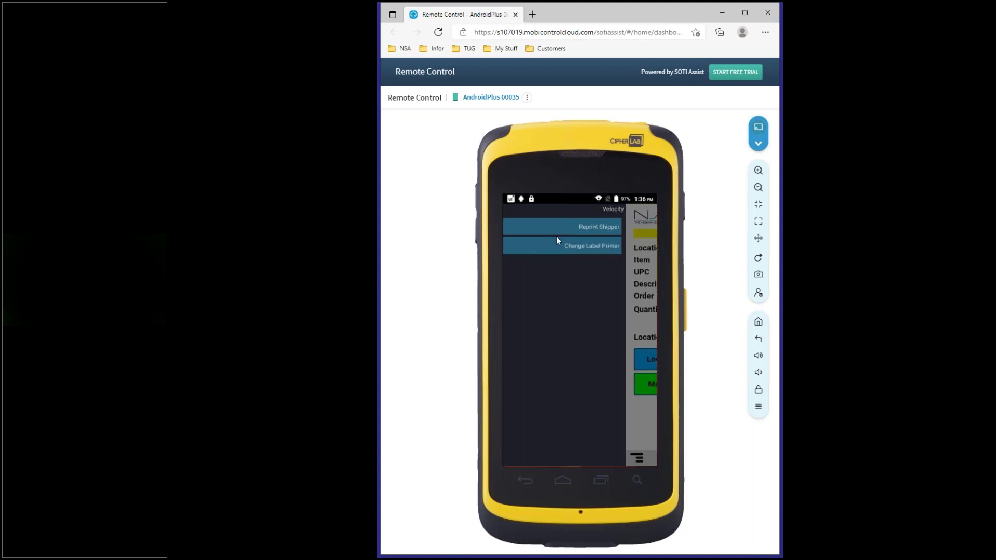
- Try Reprint Shipper, then dismiss the complete-or-leave refusal message
click(587, 229)
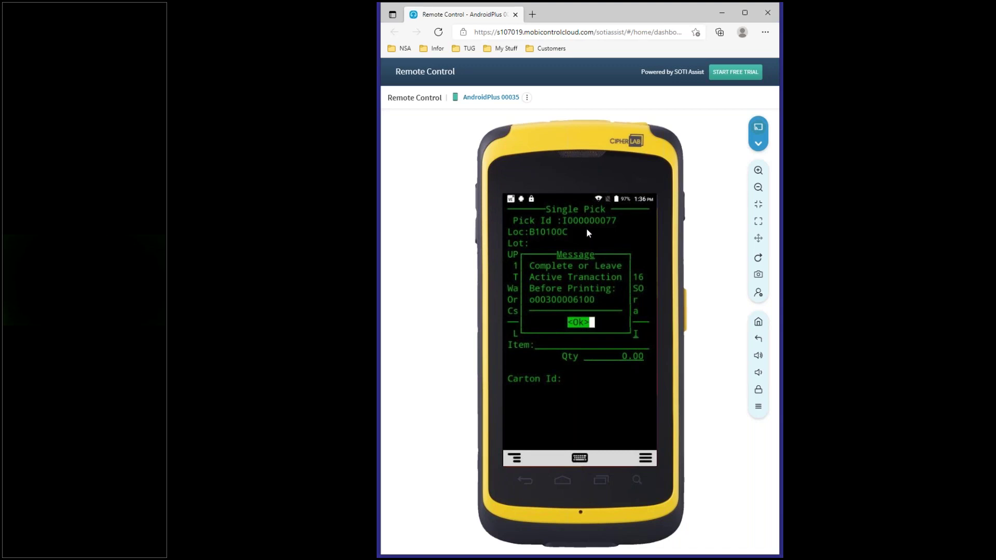
key(Return)
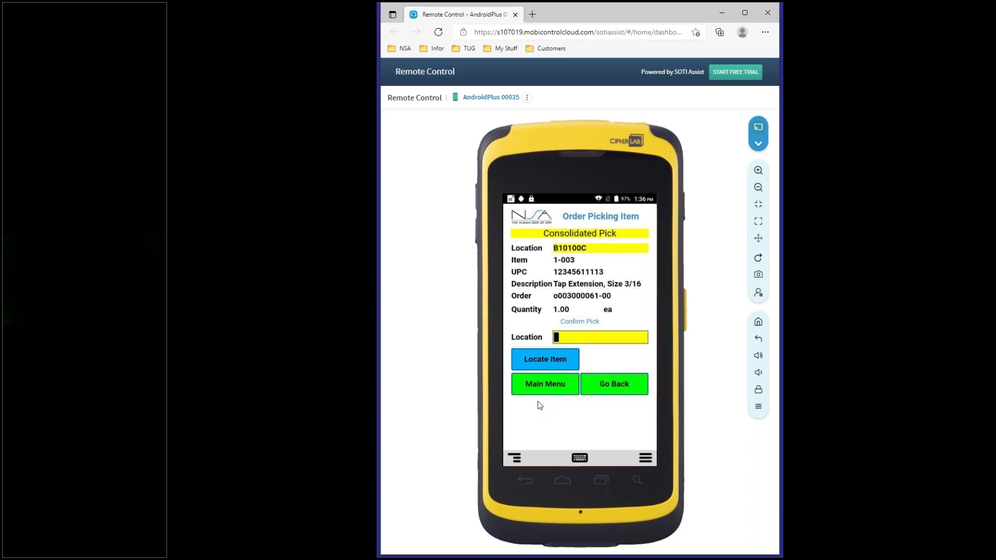
click(553, 391)
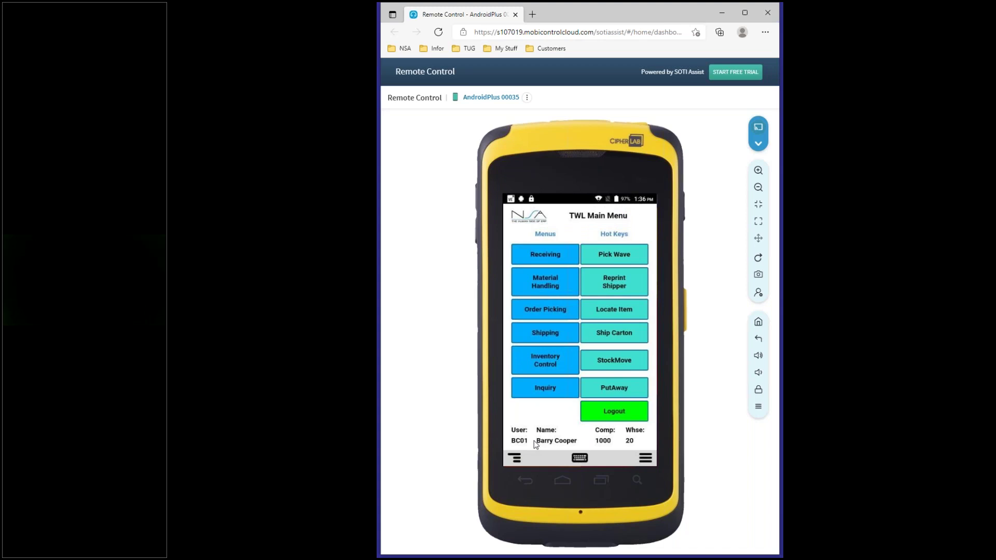
click(516, 459)
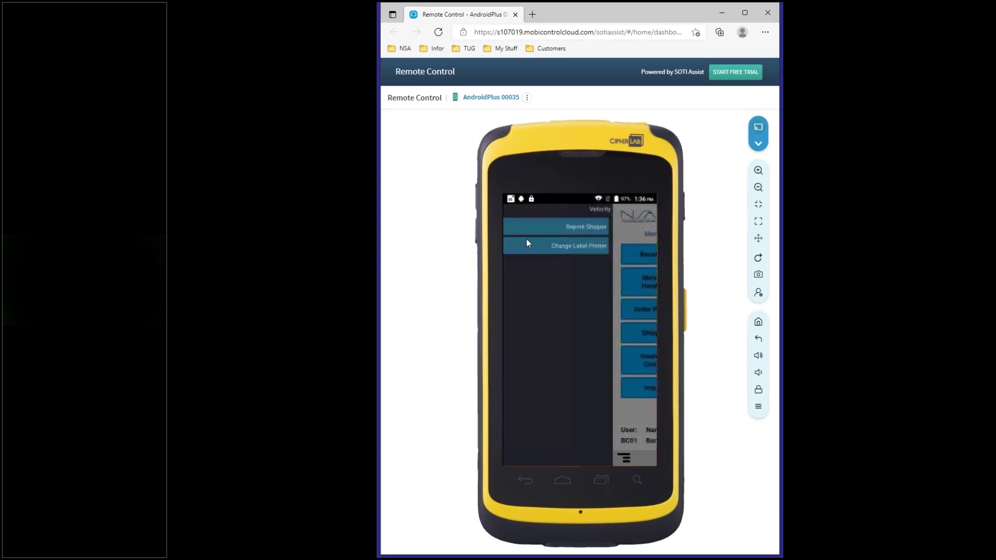
click(543, 231)
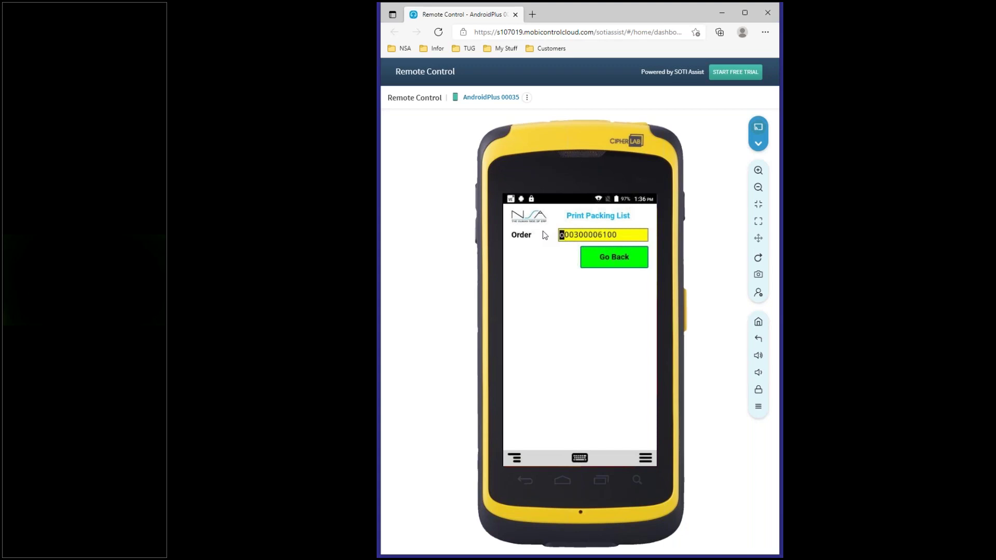
click(622, 257)
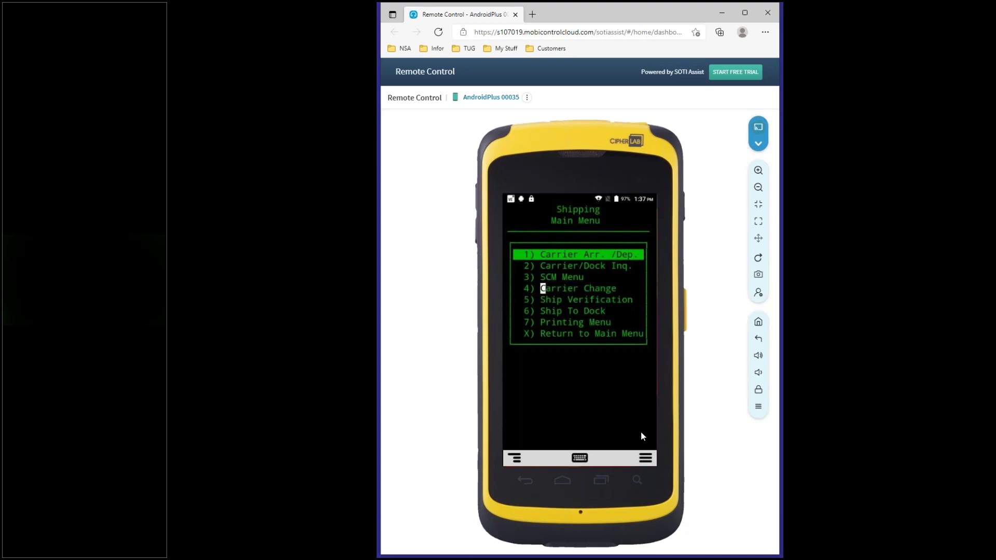
- Exit the Shipping Main Menu with x via the on-screen keyboard to the TWL Main Menu
click(579, 458)
key(x)
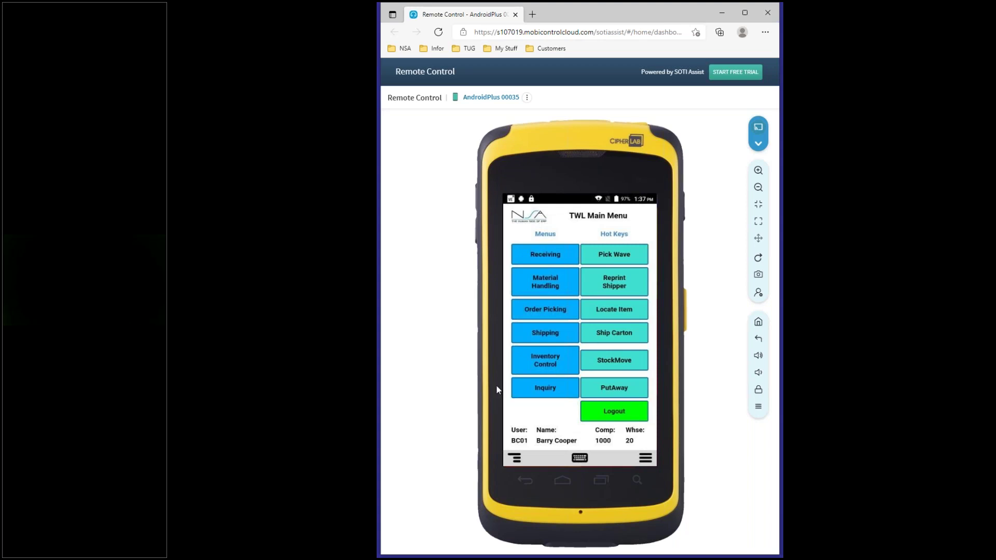
- Start PutAway, then back out and confirm leaving to the Material Handling Menu
click(615, 382)
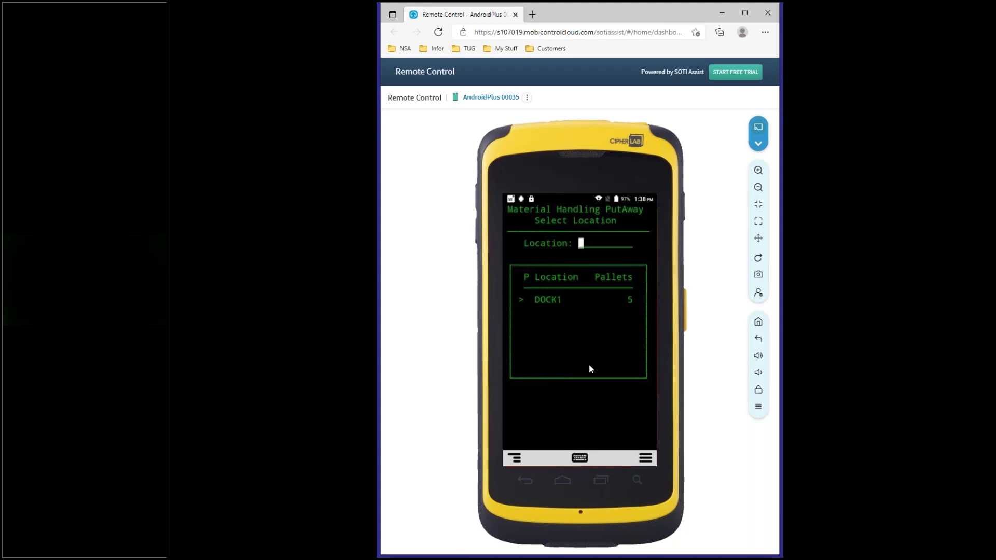
key(Escape)
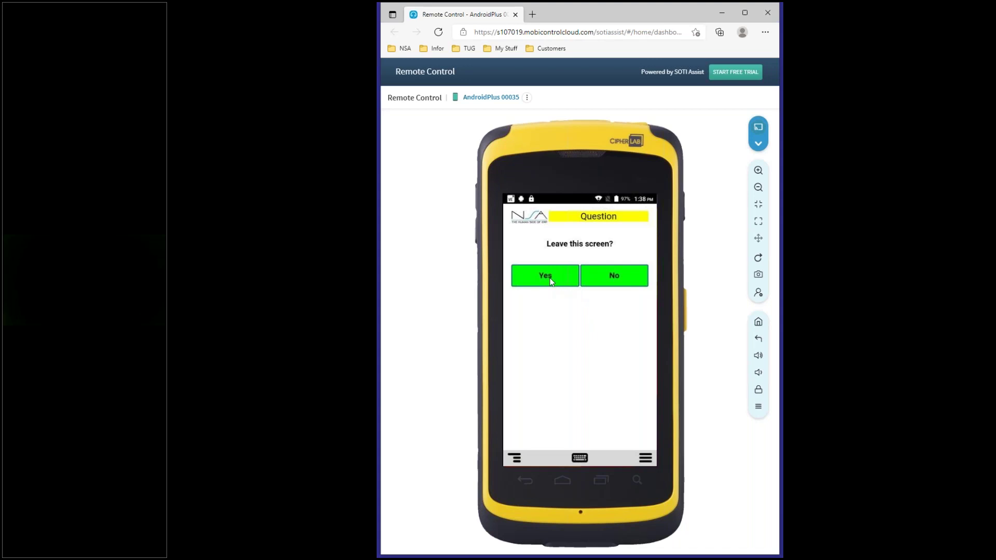
click(551, 282)
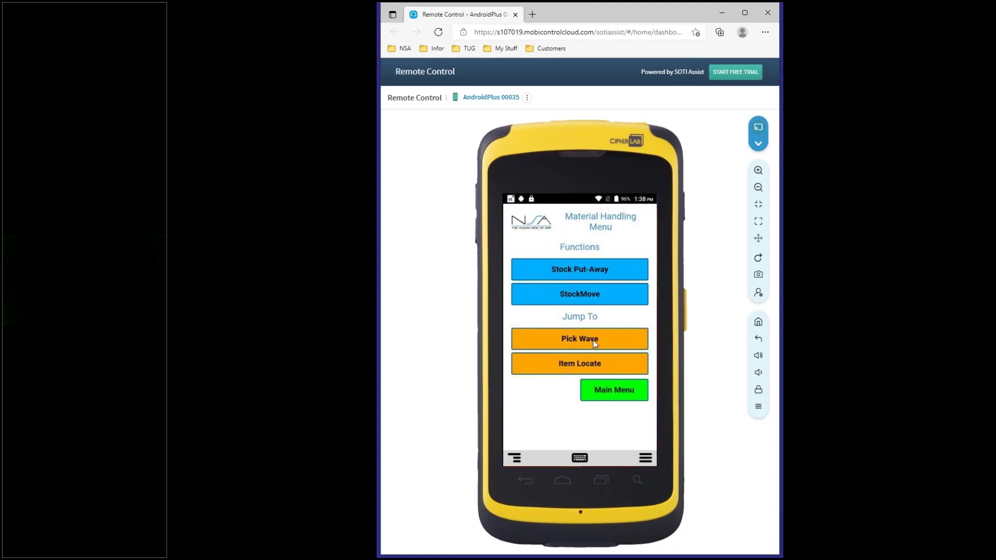
- Choose Pick Wave from the Material Handling Menu
click(592, 340)
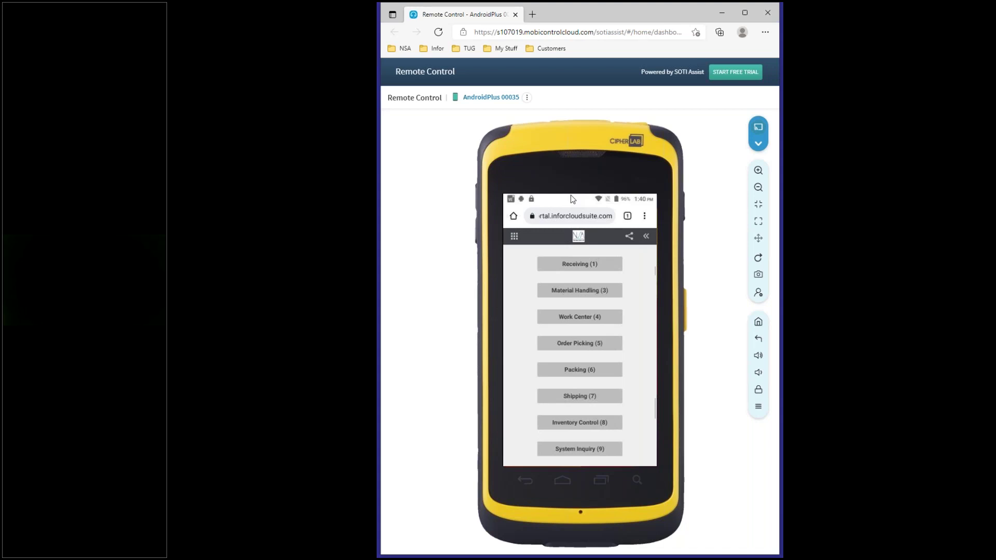
- Open the Order Picking submenu and visit Clear Cart before returning to it
scroll(573, 199, up, 3)
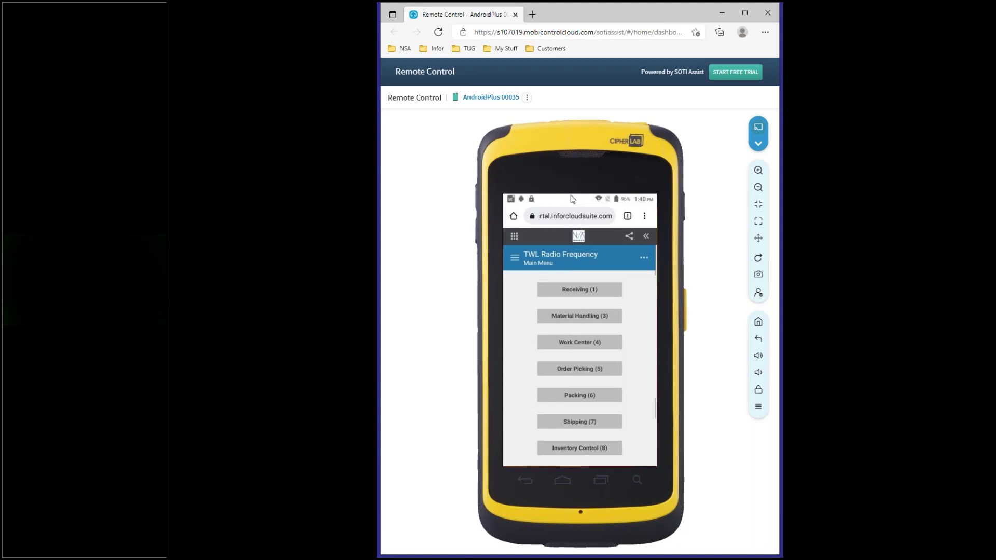
scroll(572, 199, down, 2)
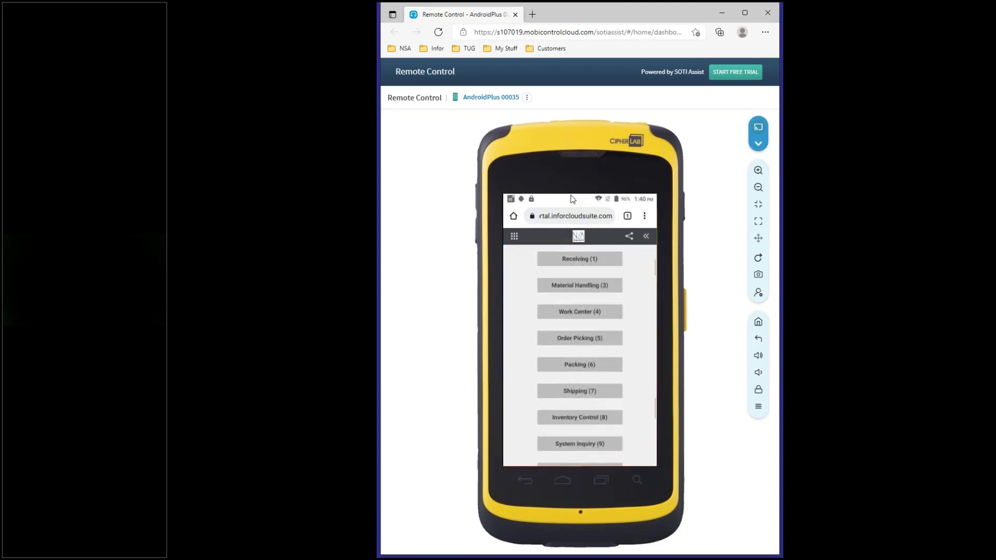
key(5)
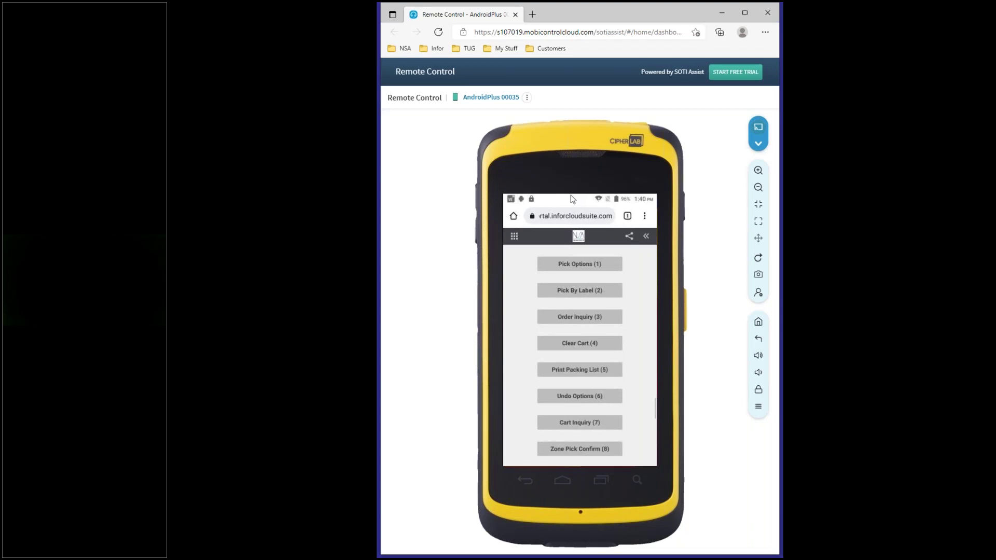
key(4)
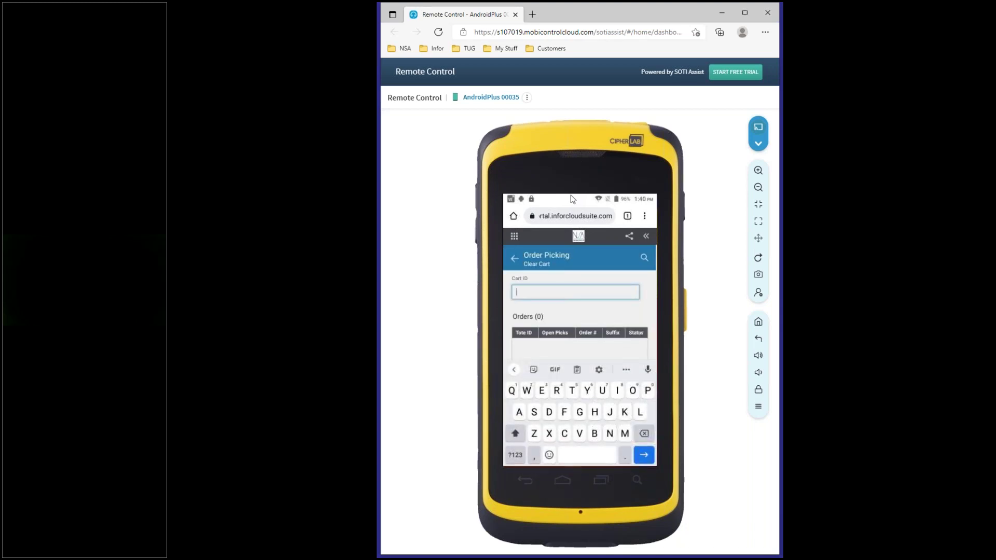
key(Escape)
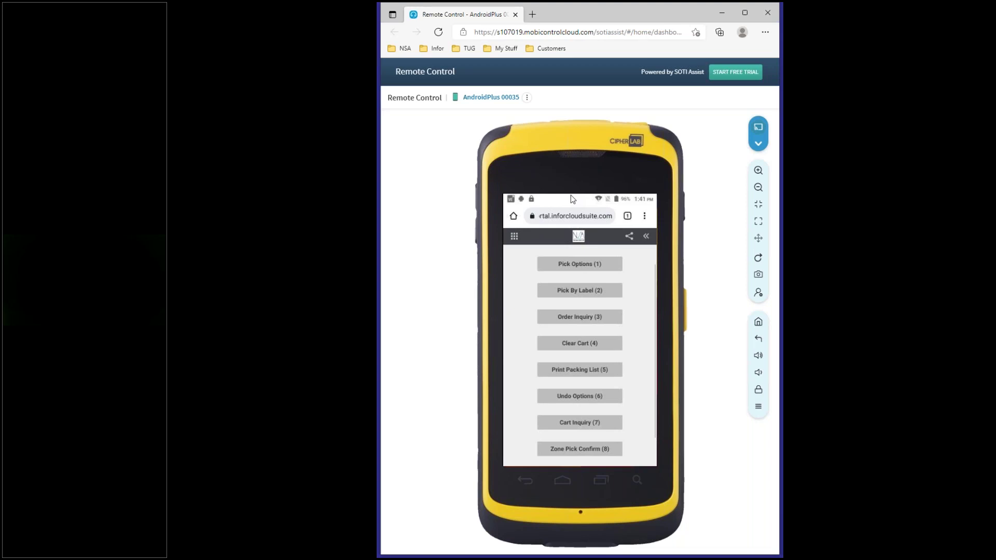
- Choose Pick Options, pick by wave, and skip past the Truck Pallet field
key(1)
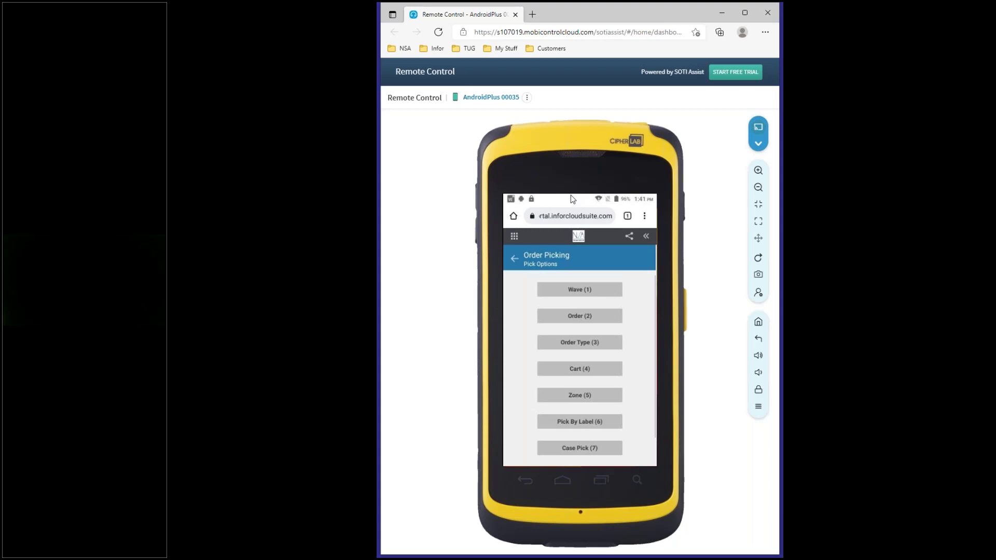
key(1)
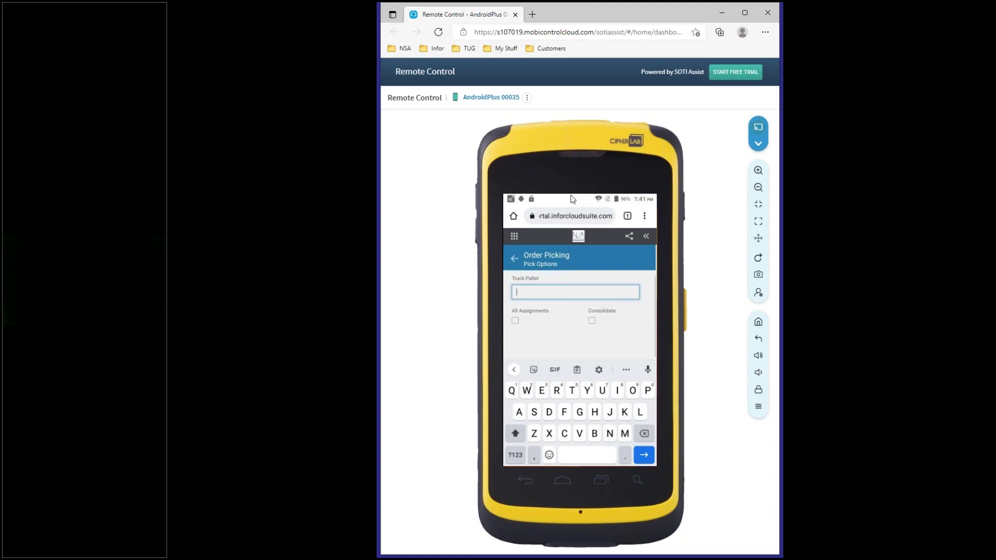
key(Return)
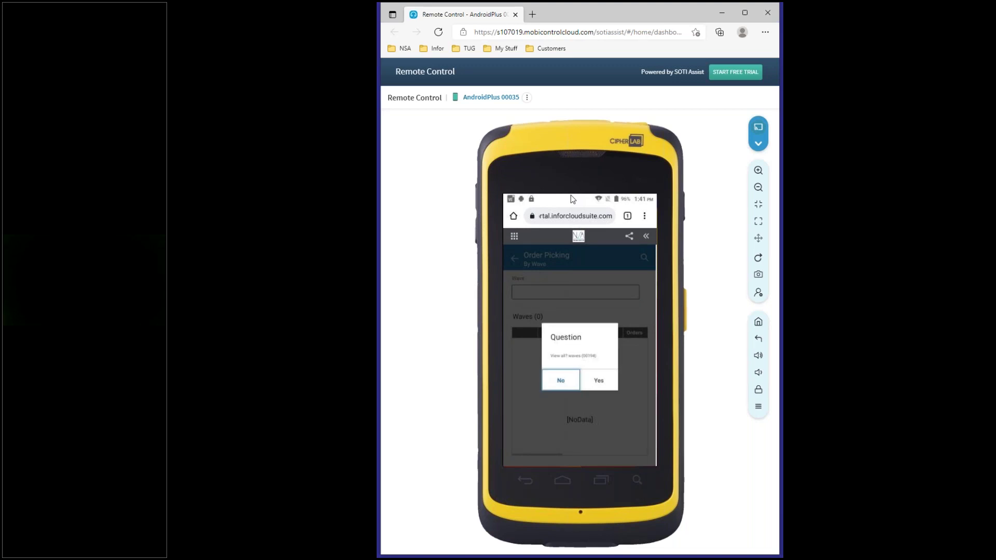
- Answer Yes to view all waves at the By Wave prompt
key(Return)
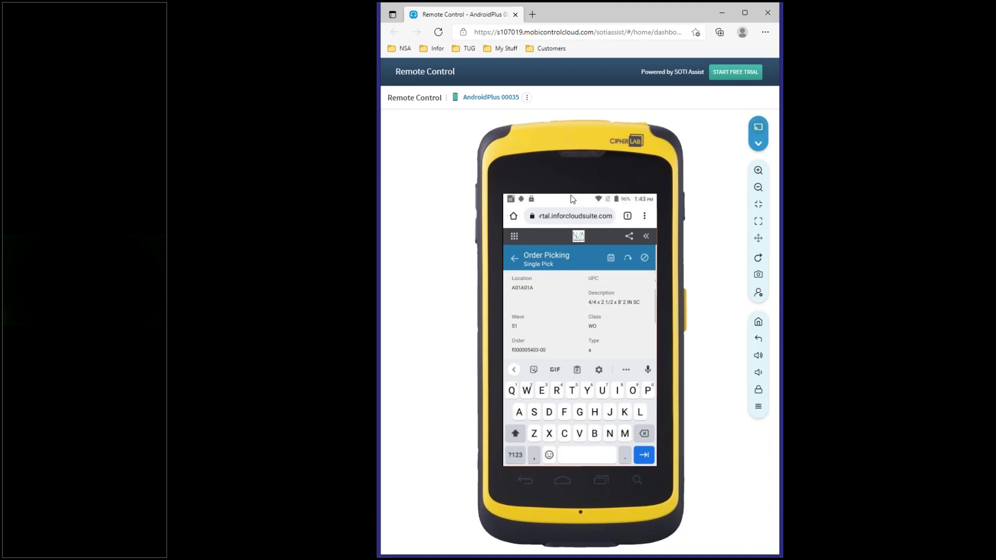
- Dismiss the keyboard and back out of the single pick and wave screens to Order Picking
click(506, 254)
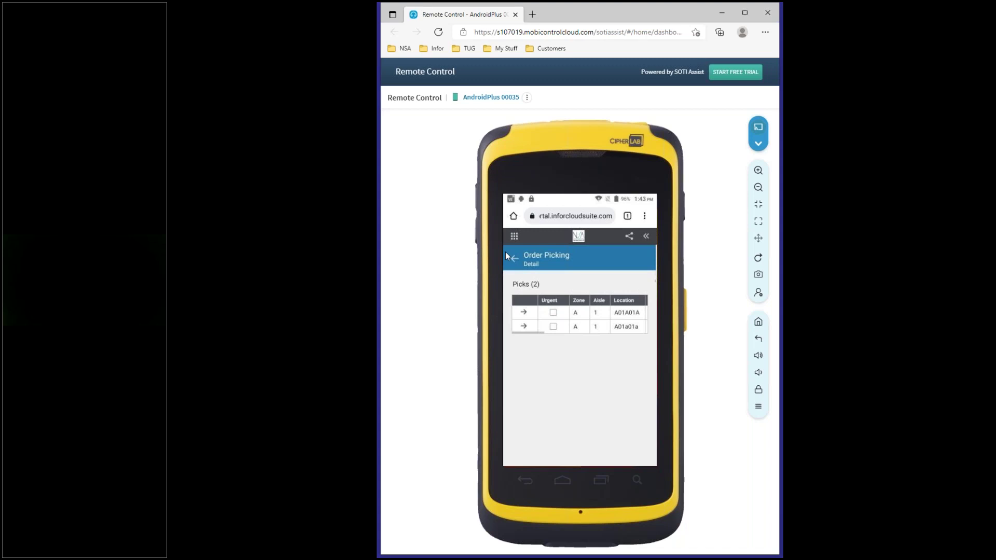
click(506, 253)
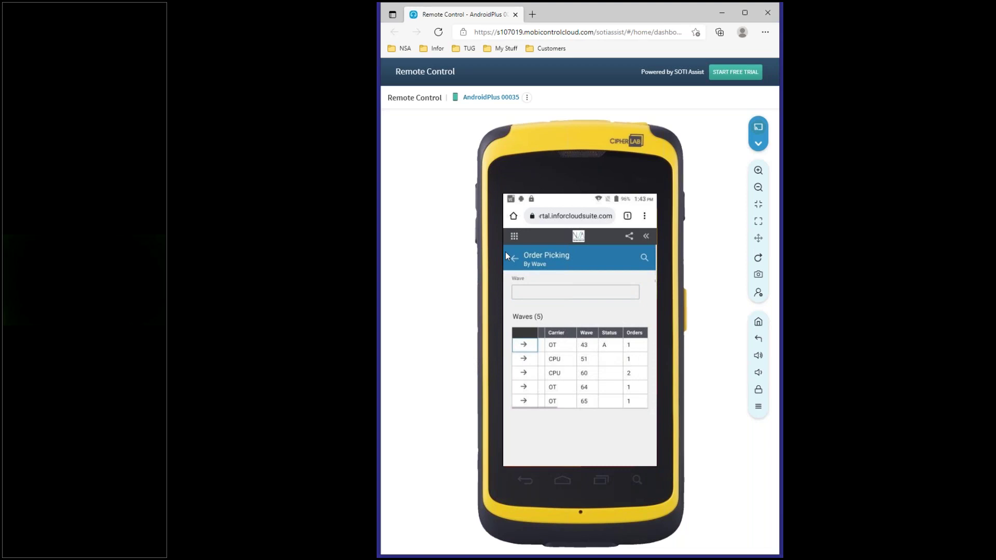
click(507, 255)
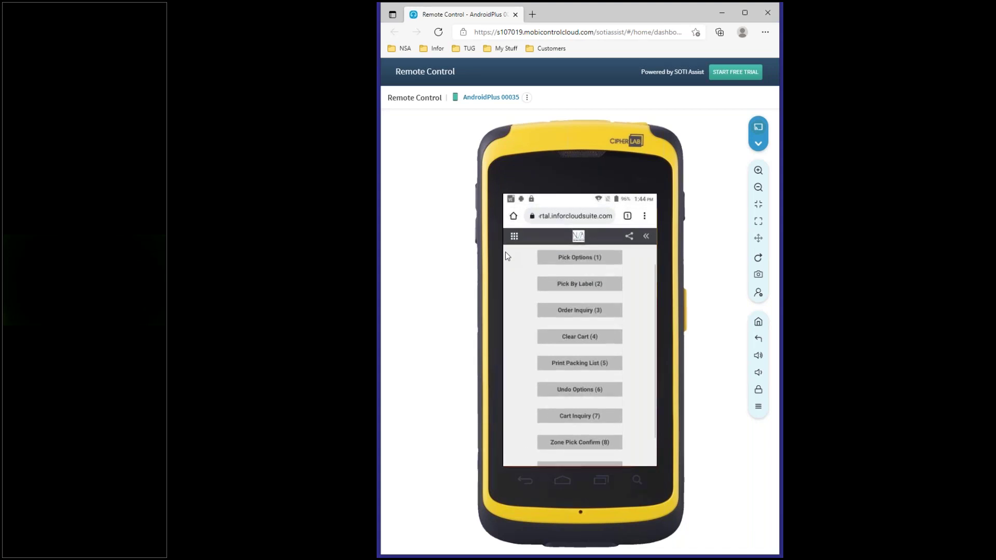
- Return to the TWL Main Menu and sign out from the hamburger menu
click(508, 257)
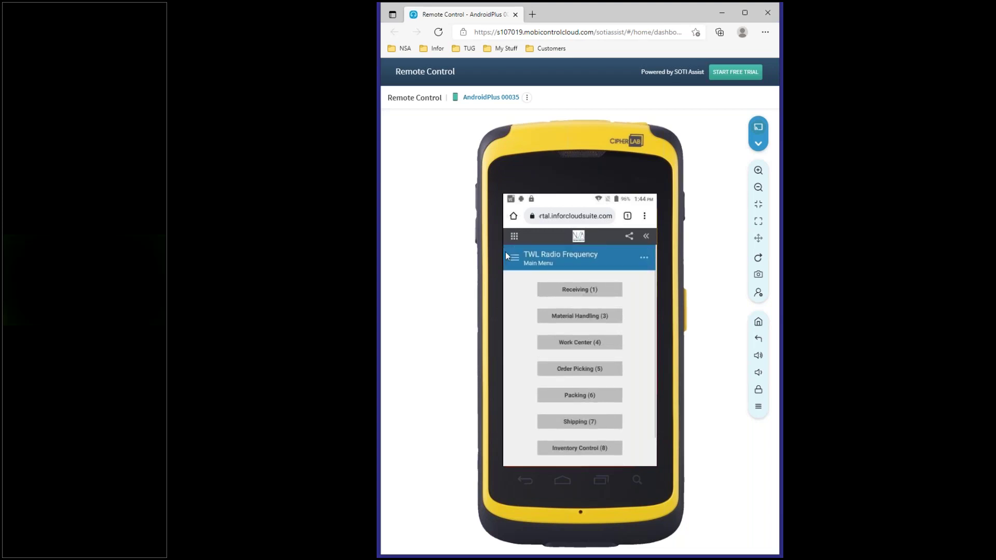
click(506, 255)
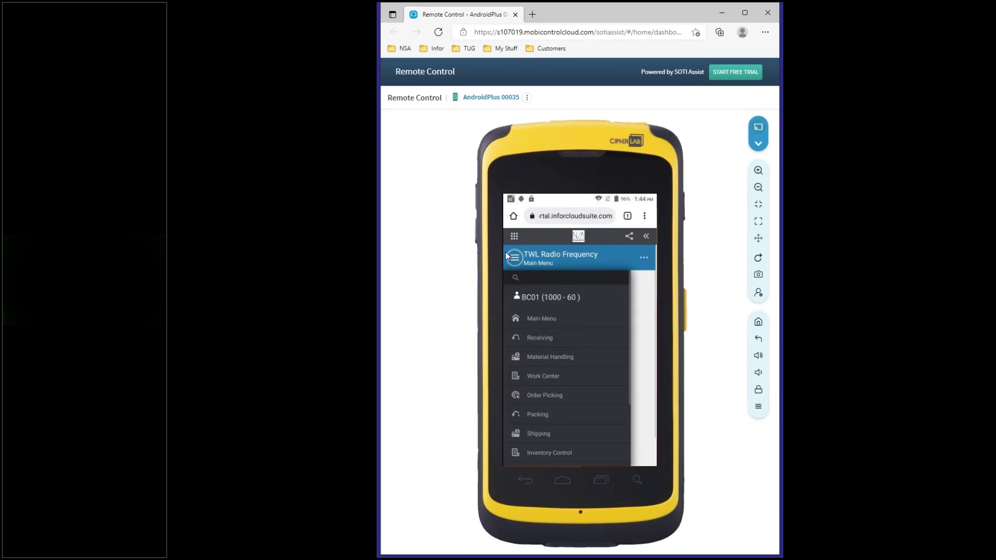
scroll(506, 255, down, 3)
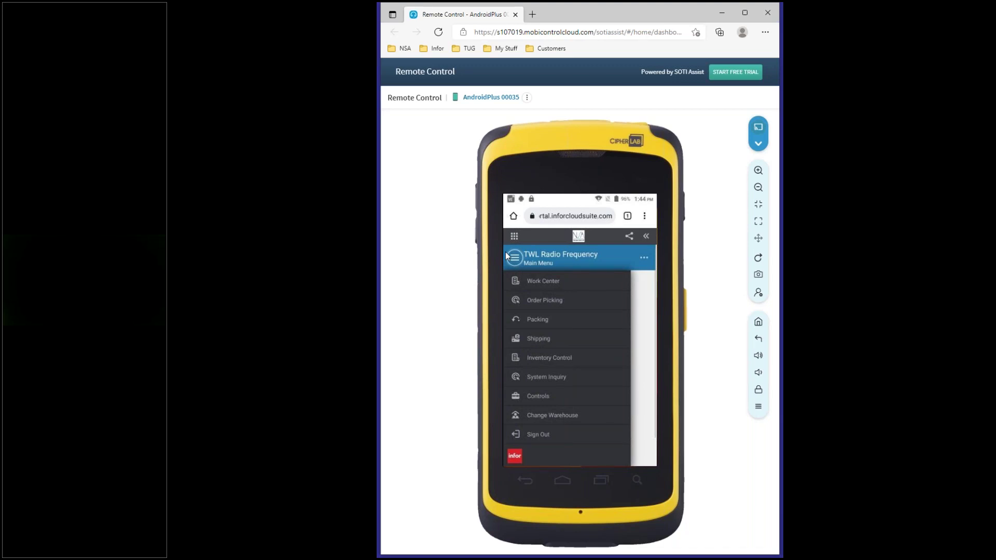
click(507, 255)
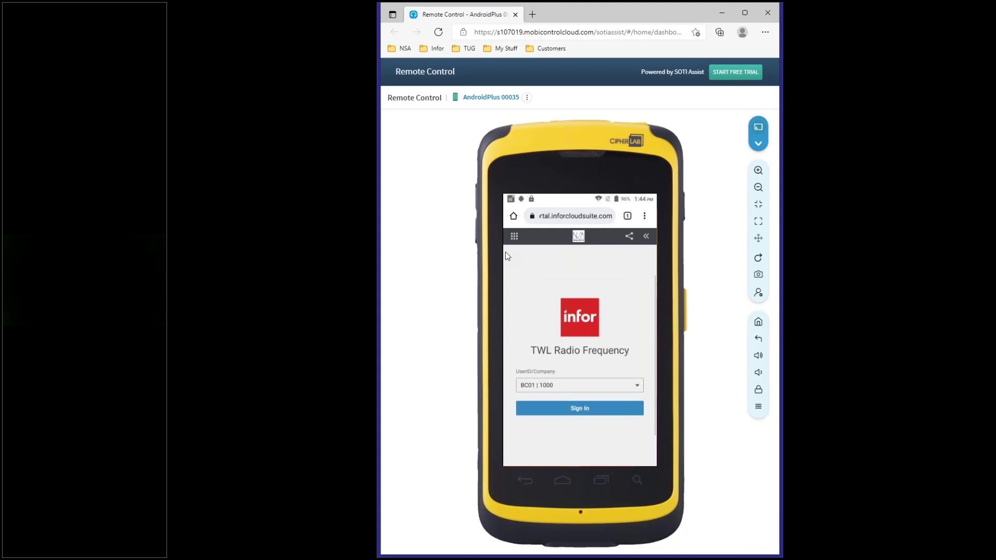
click(506, 255)
scroll(506, 255, down, 5)
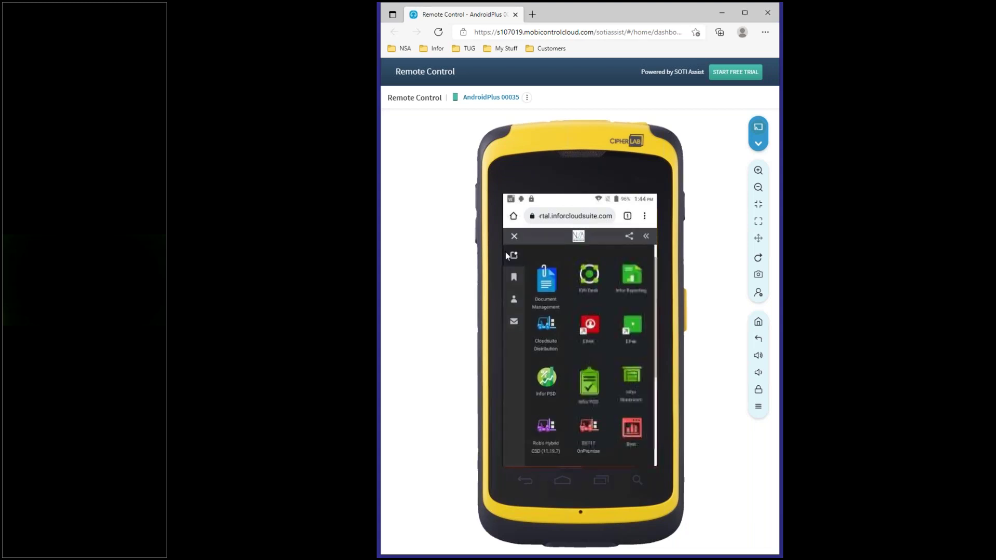
scroll(506, 255, up, 5)
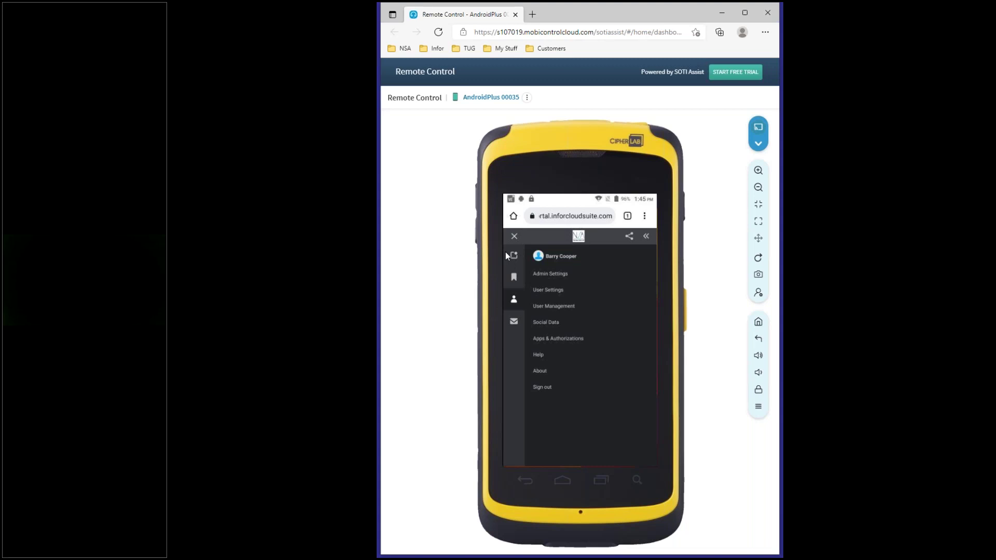
click(507, 255)
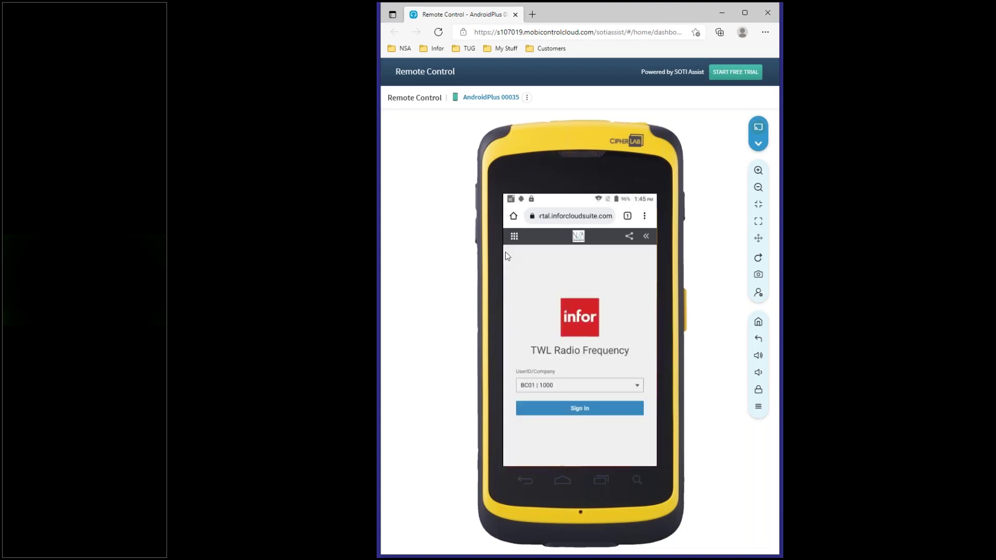